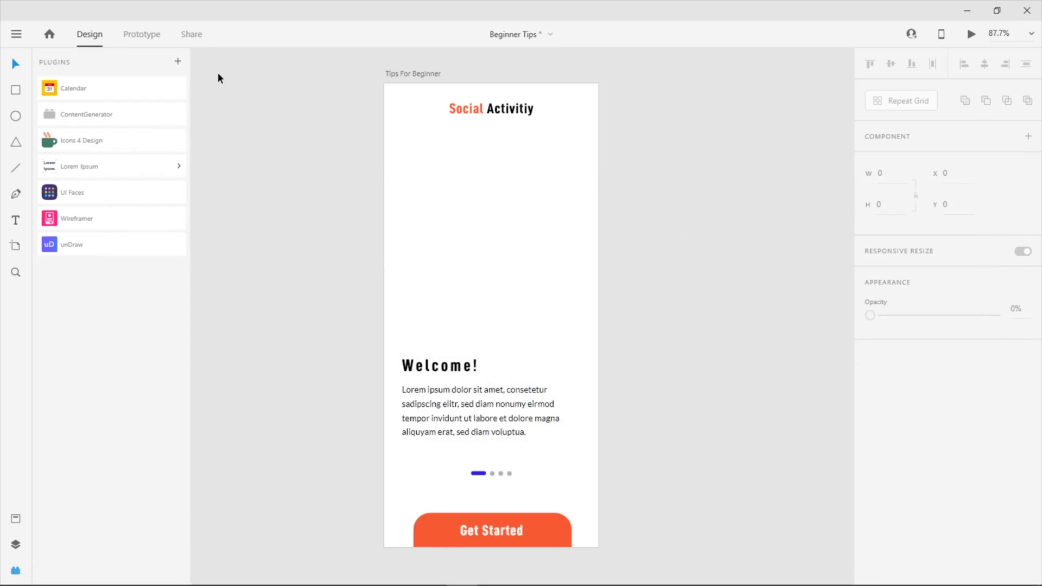
Browse the plugin marketplace by category and view the UI Faces plugin details.
left_click(177, 61)
scroll(356, 321, "down", 3)
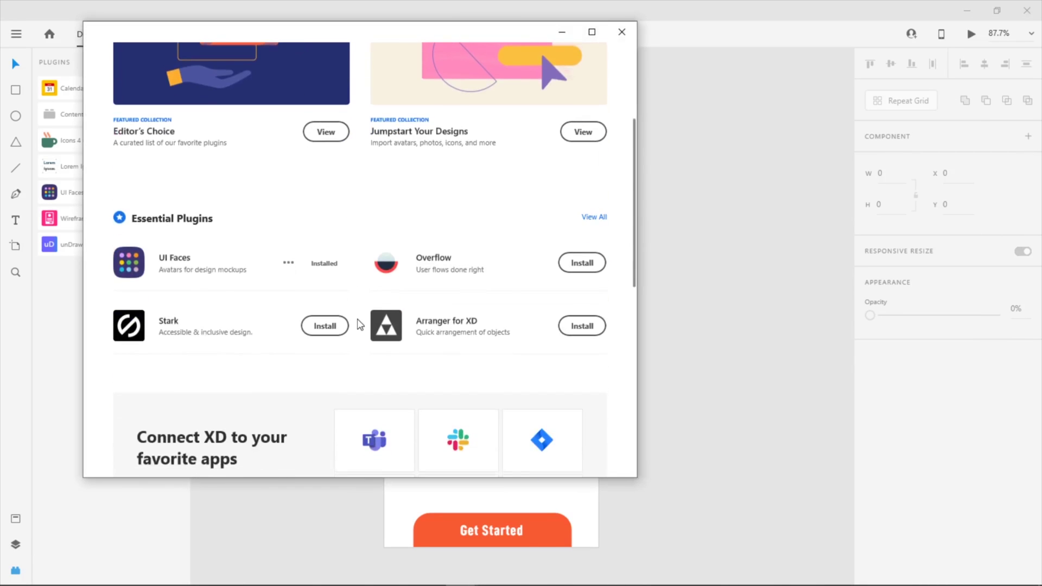
scroll(237, 261, "down", 7)
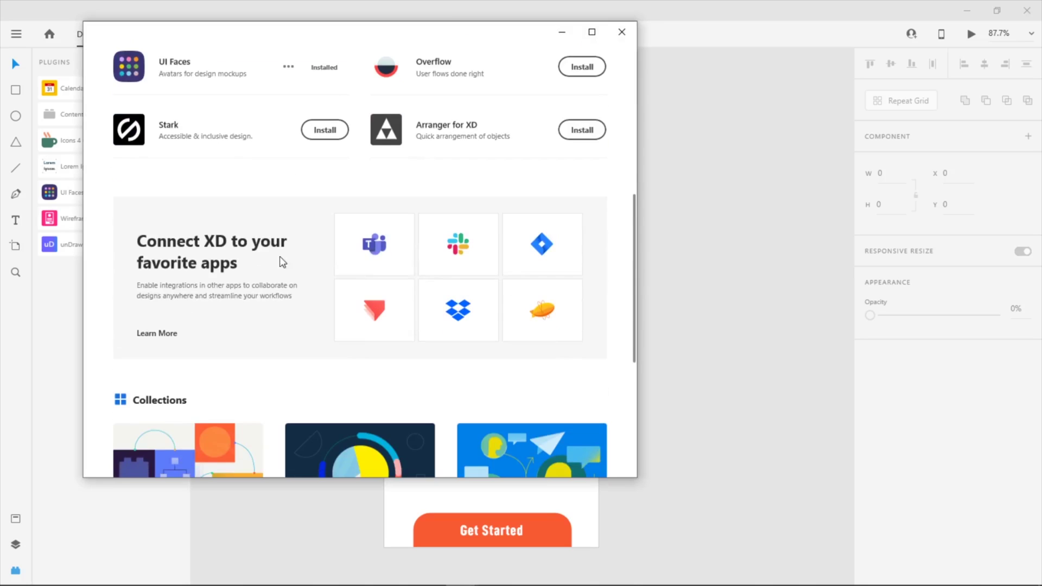
scroll(327, 324, "up", 10)
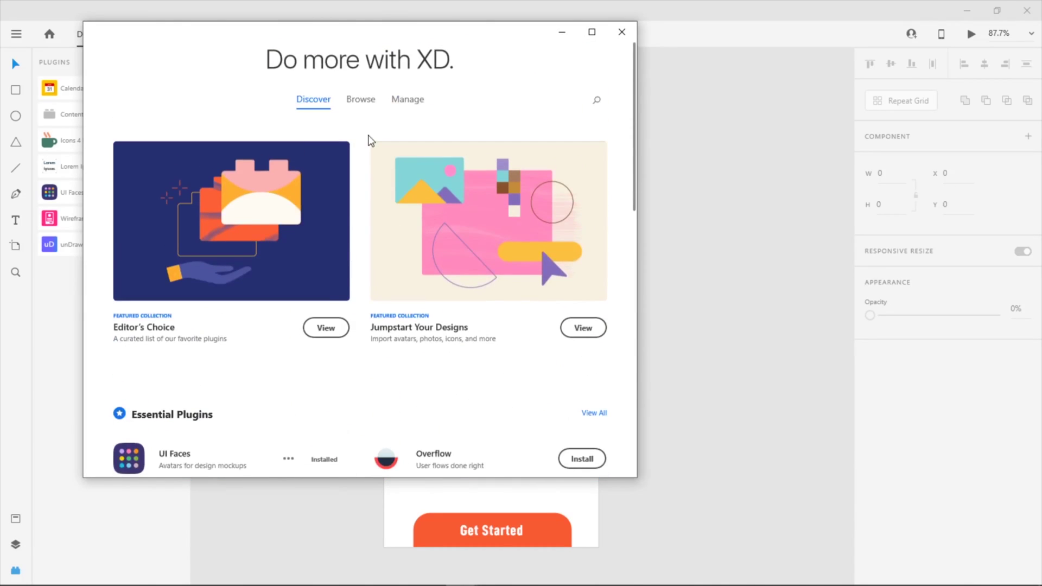
left_click(365, 105)
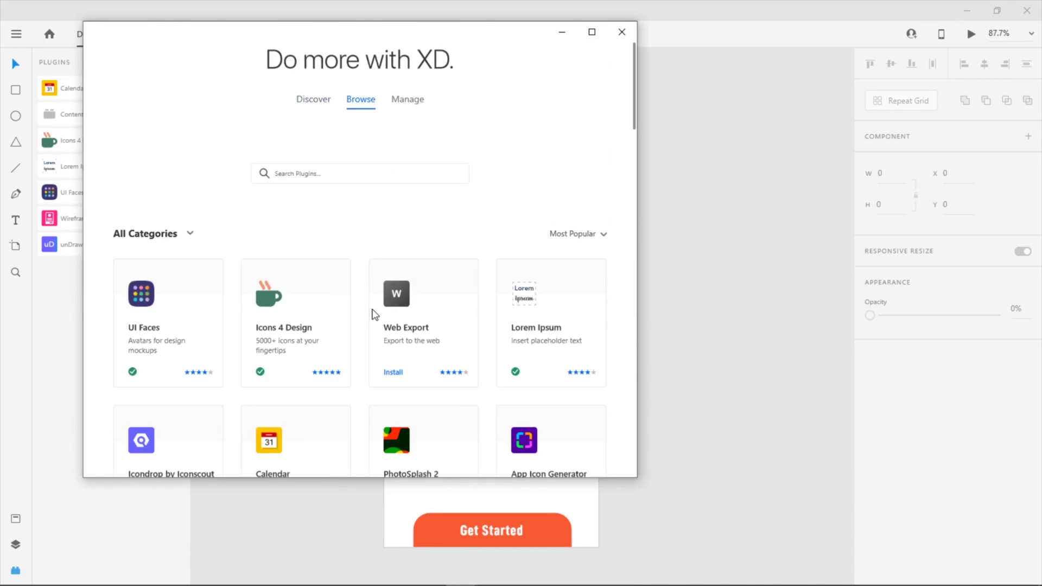
scroll(359, 313, "down", 2)
left_click(195, 195)
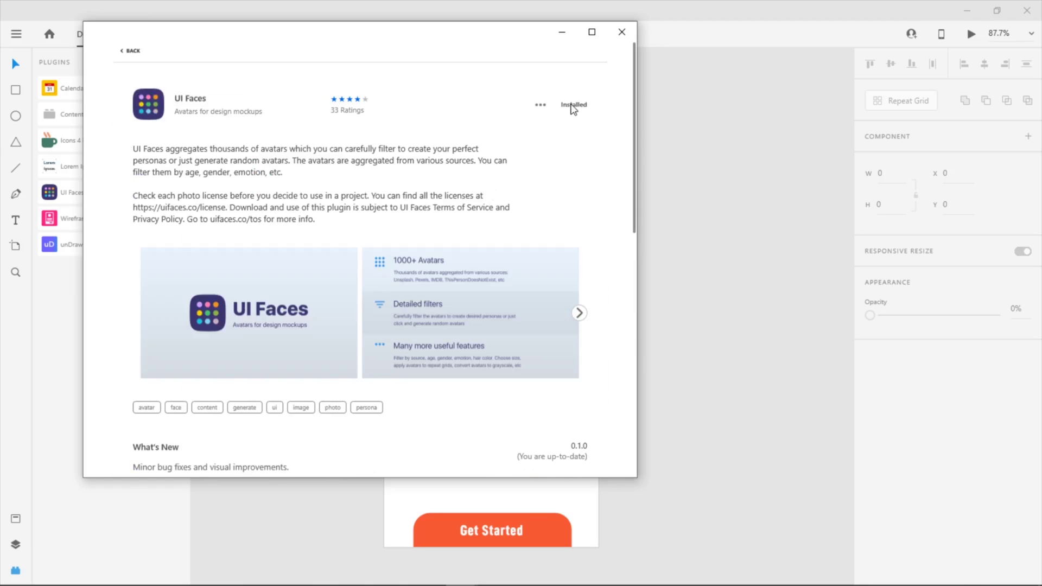
scroll(454, 232, "down", 4)
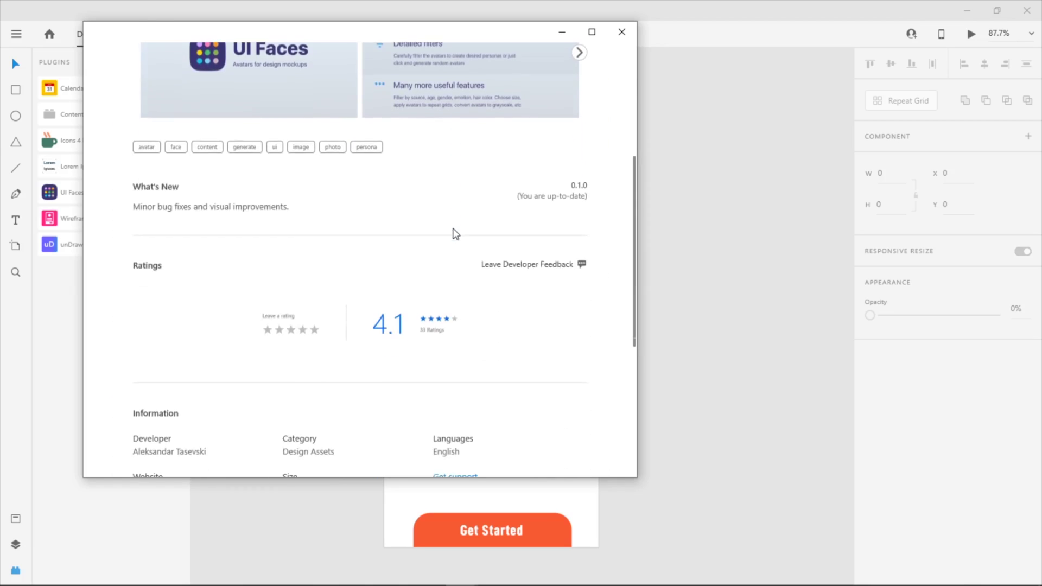
scroll(453, 228, "up", 4)
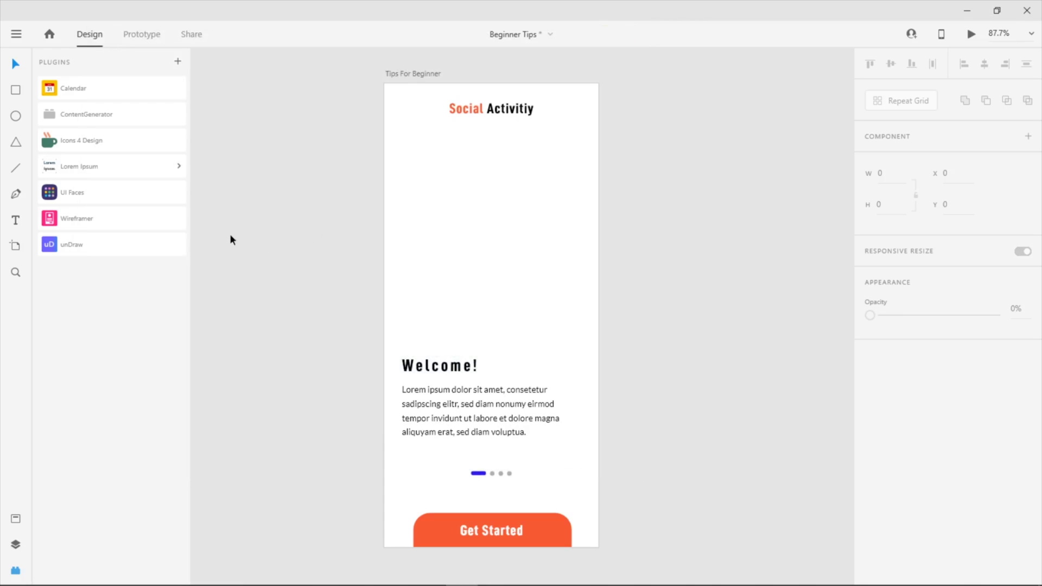
Fetch the Social girl illustration from the unDraw library.
left_click(152, 247)
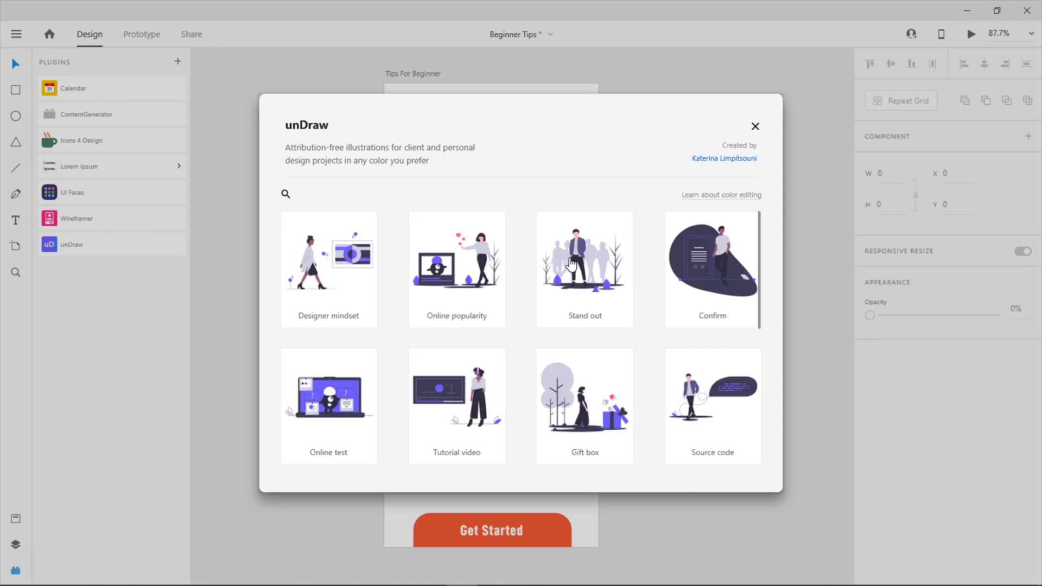
scroll(598, 378, "down", 1)
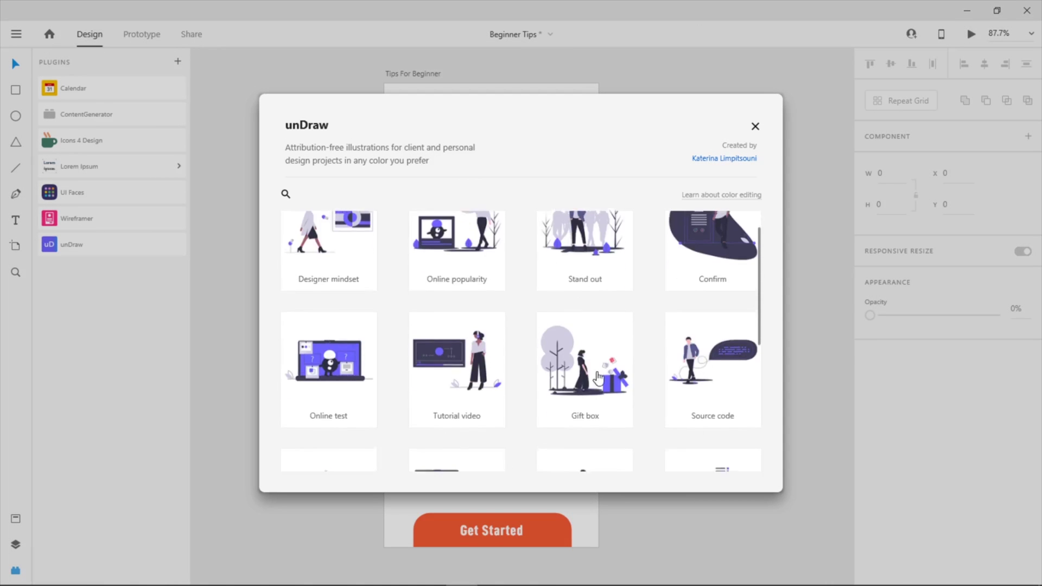
scroll(599, 378, "down", 5)
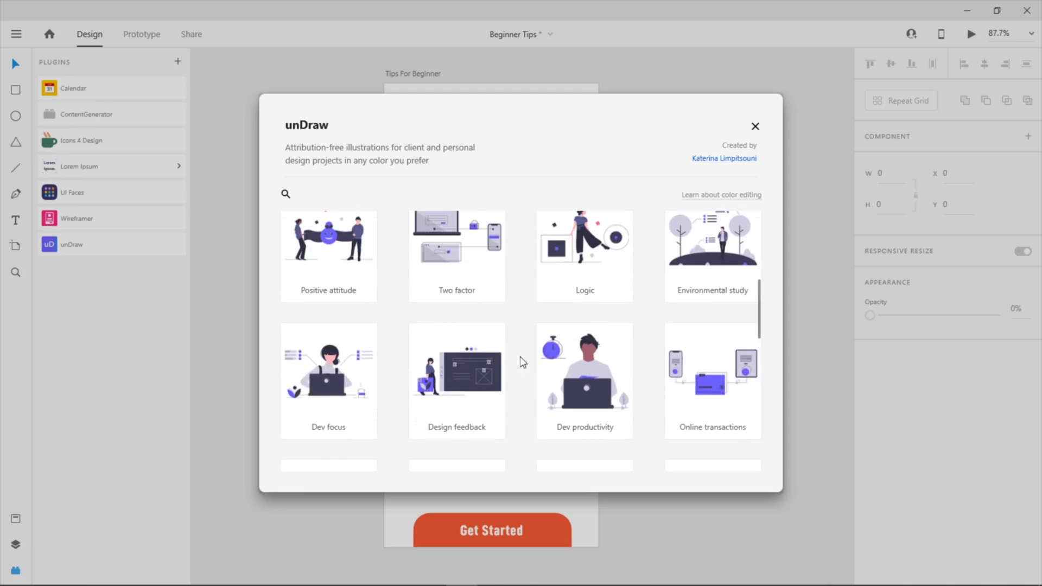
scroll(522, 353, "down", 1)
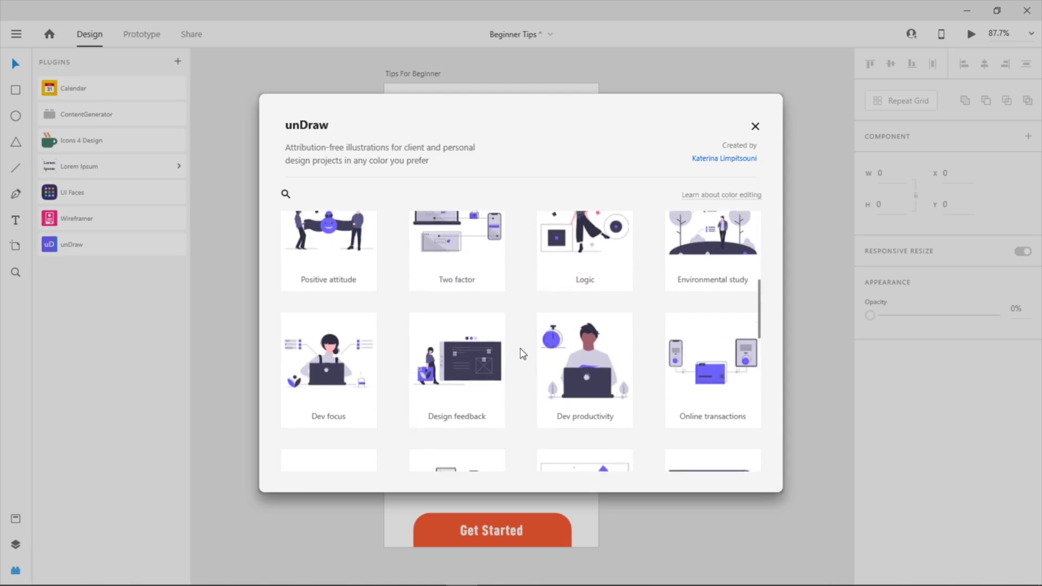
scroll(523, 354, "down", 4)
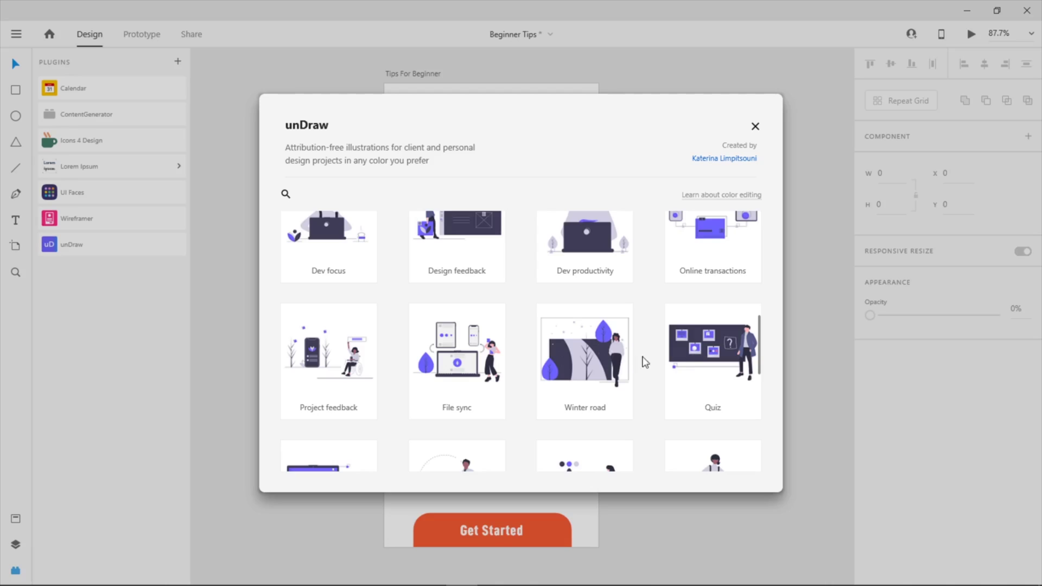
scroll(645, 363, "down", 4)
scroll(659, 334, "down", 5)
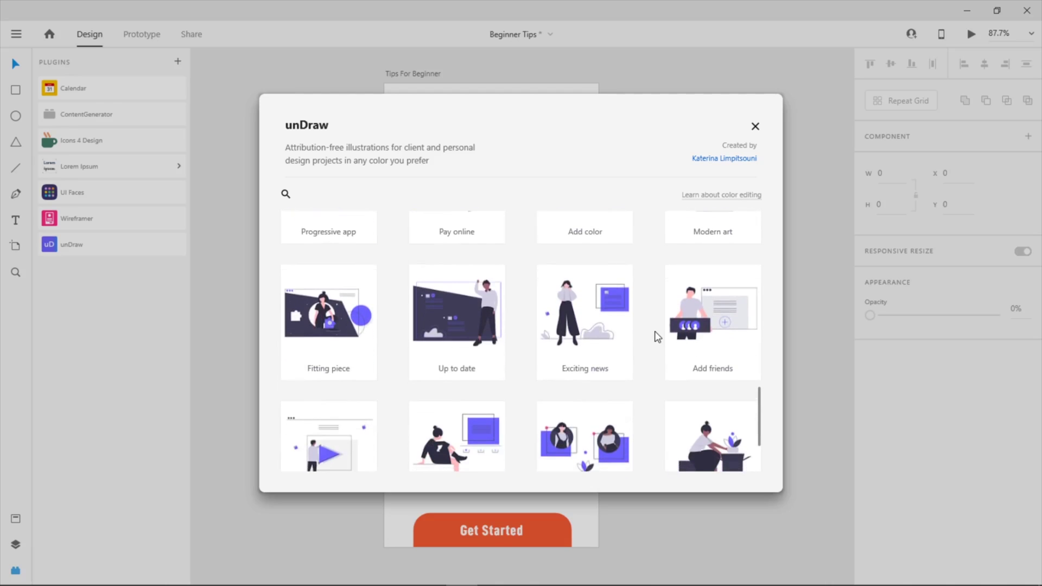
scroll(657, 336, "down", 8)
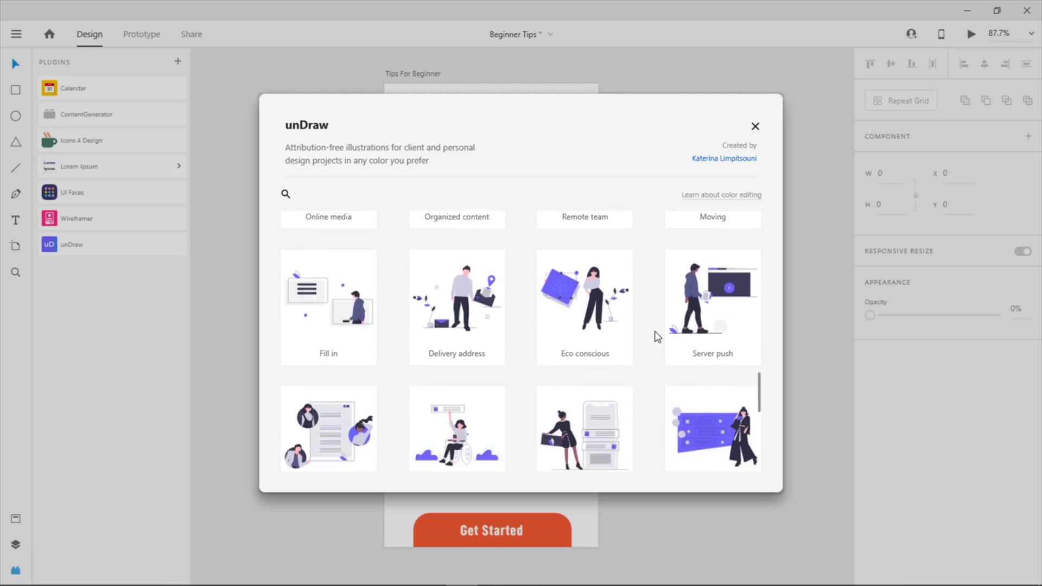
scroll(658, 337, "down", 7)
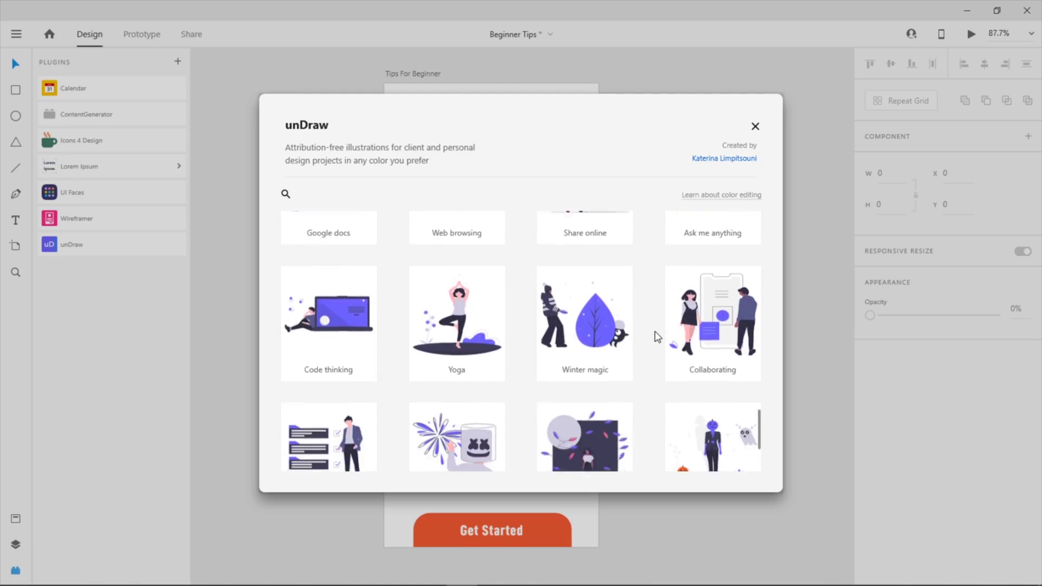
scroll(658, 337, "down", 7)
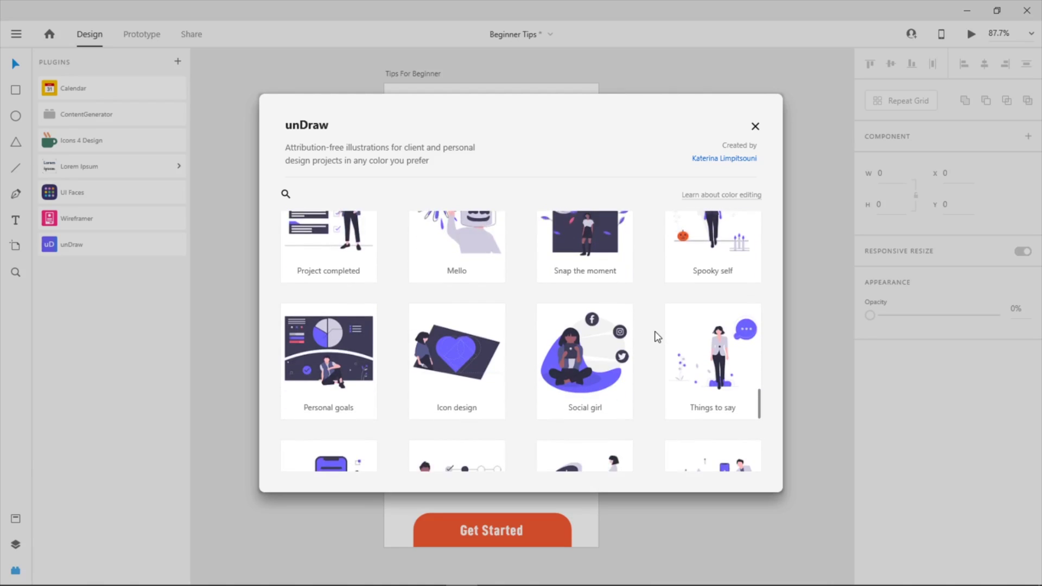
scroll(657, 336, "down", 2)
left_click(589, 293)
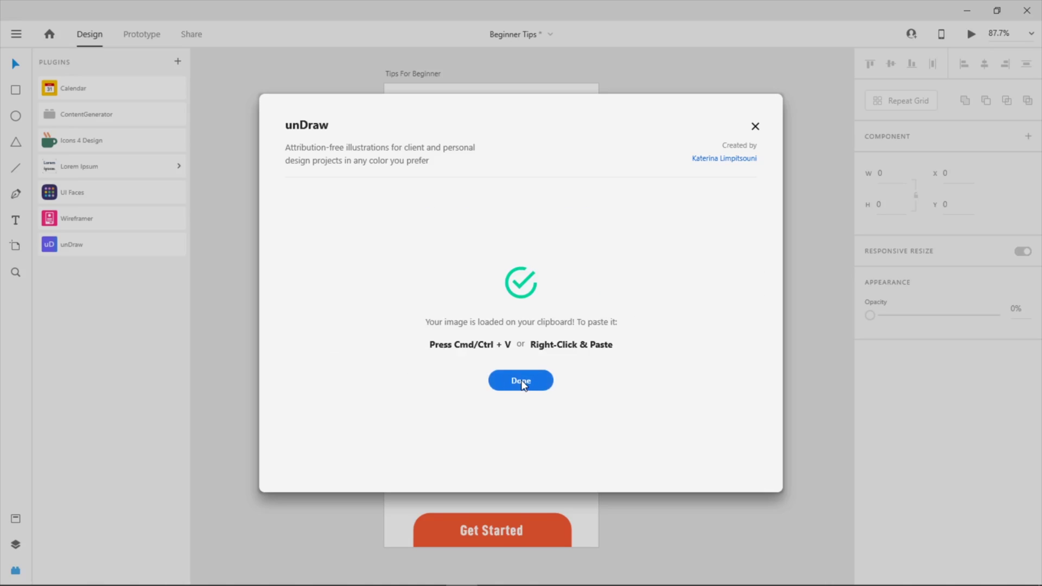
left_click(523, 382)
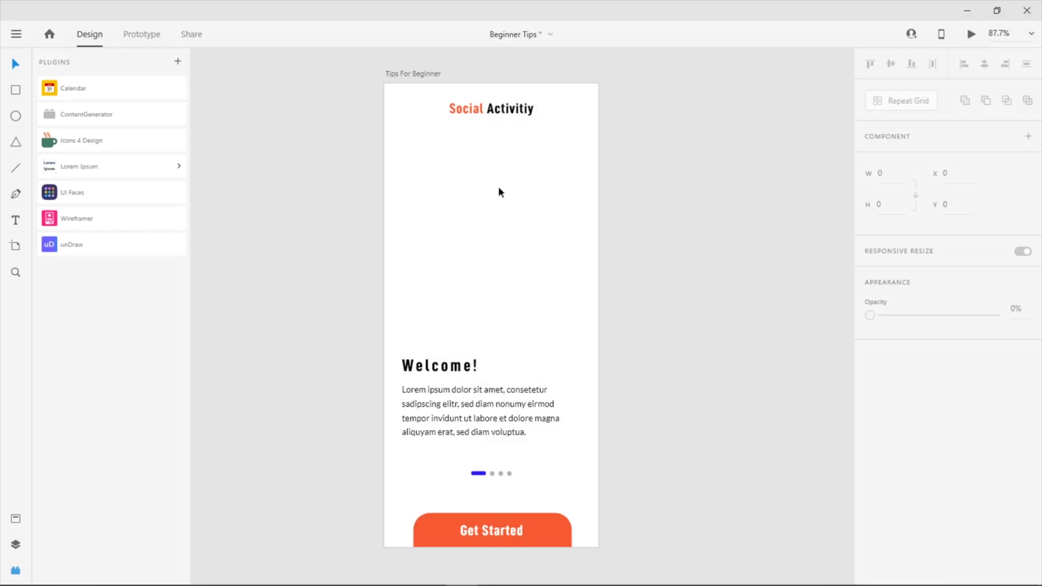
Paste the illustration, scale it to 310.18 × 283.54, and align it above Welcome's left edge.
key("ctrl+v")
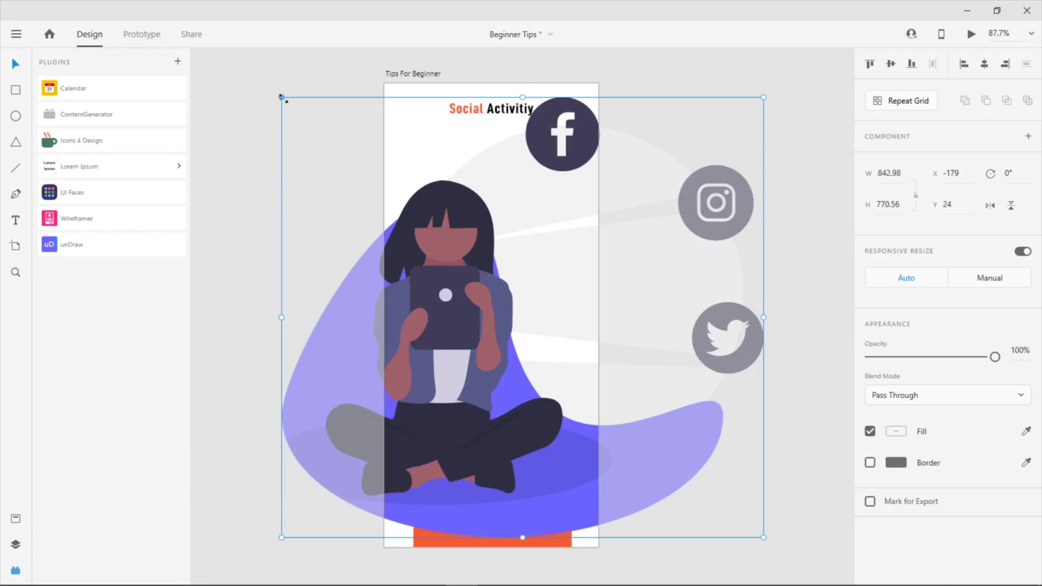
left_click_drag(281, 97, 516, 310)
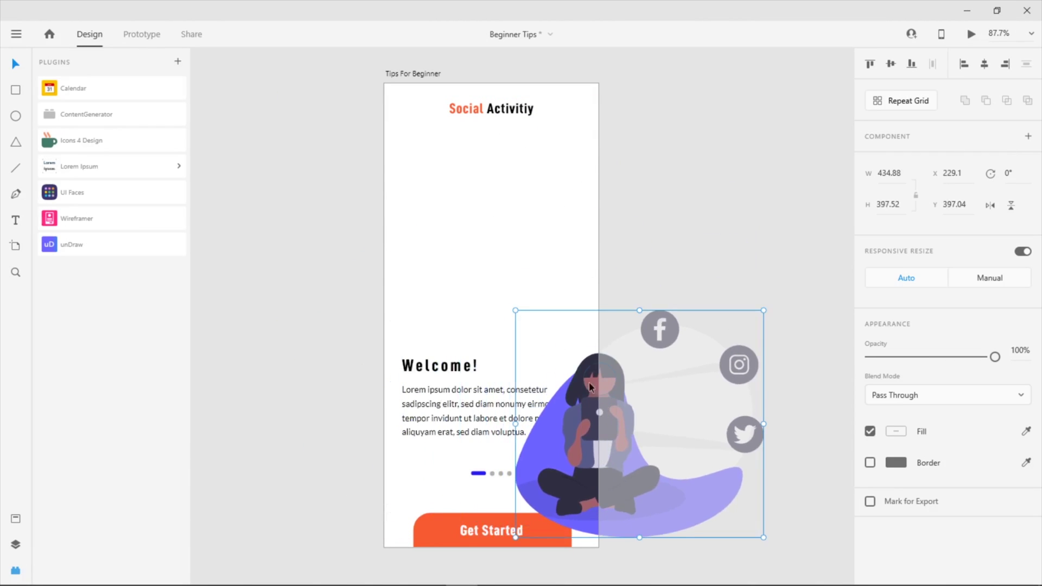
left_click_drag(590, 387, 442, 195)
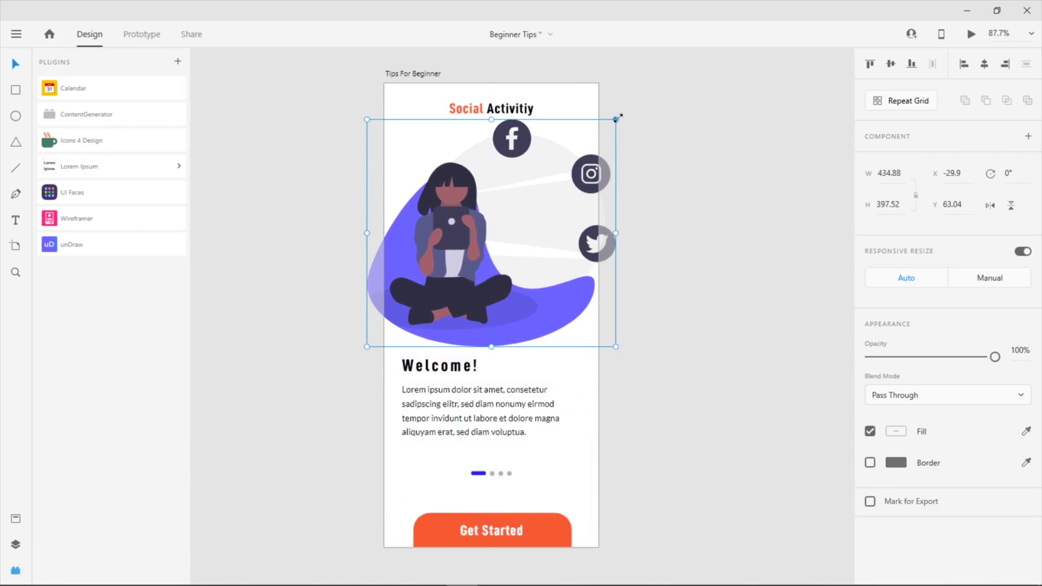
left_click_drag(617, 118, 545, 187)
left_click_drag(483, 236, 516, 216)
left_click_drag(403, 154, 401, 151)
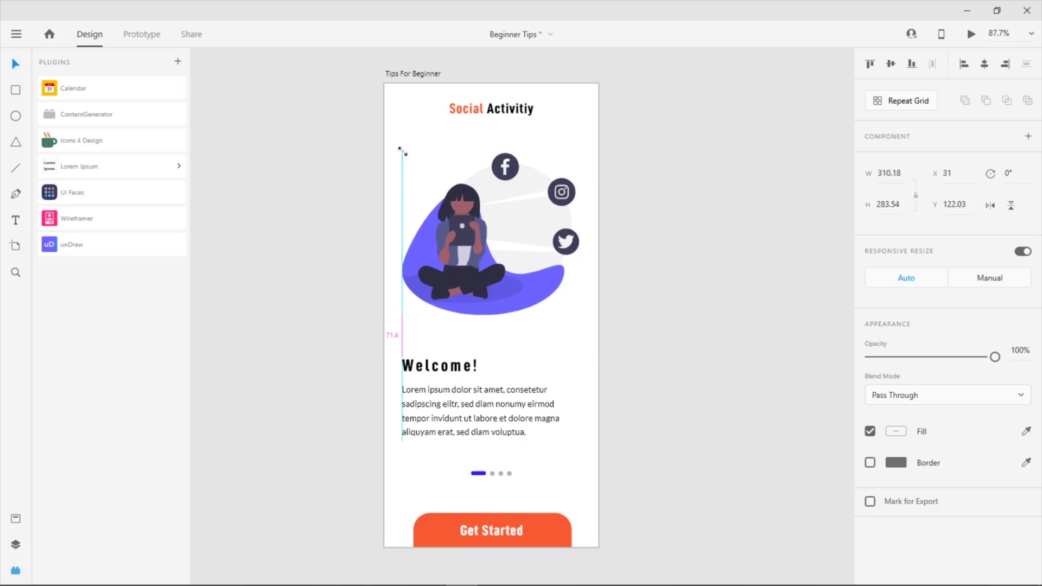
left_click_drag(491, 217, 486, 216)
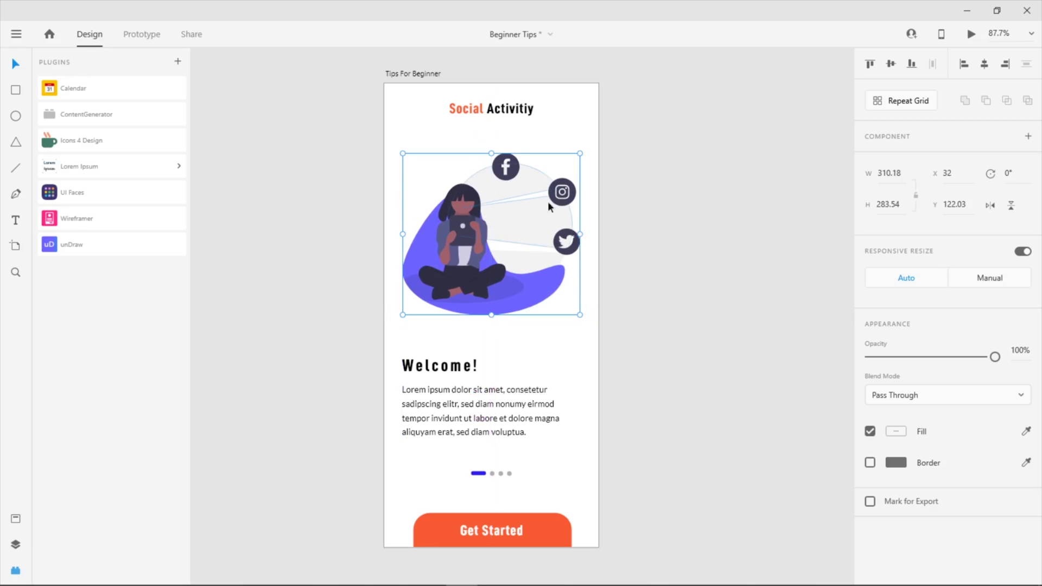
left_click(646, 170)
left_click(522, 216)
Recolour the illustration's purple blob to light blue.
double_click(546, 291)
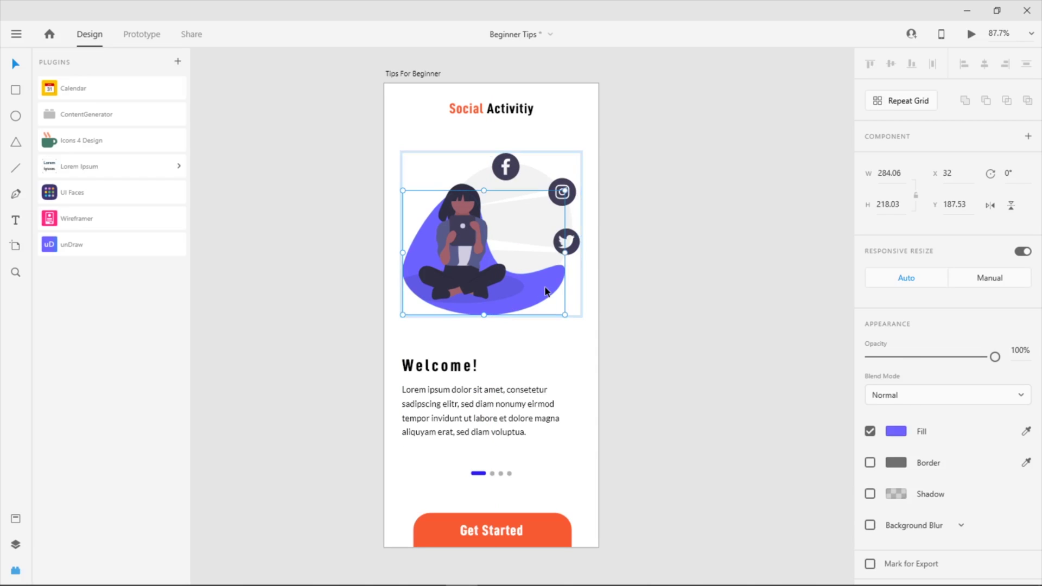
left_click(896, 432)
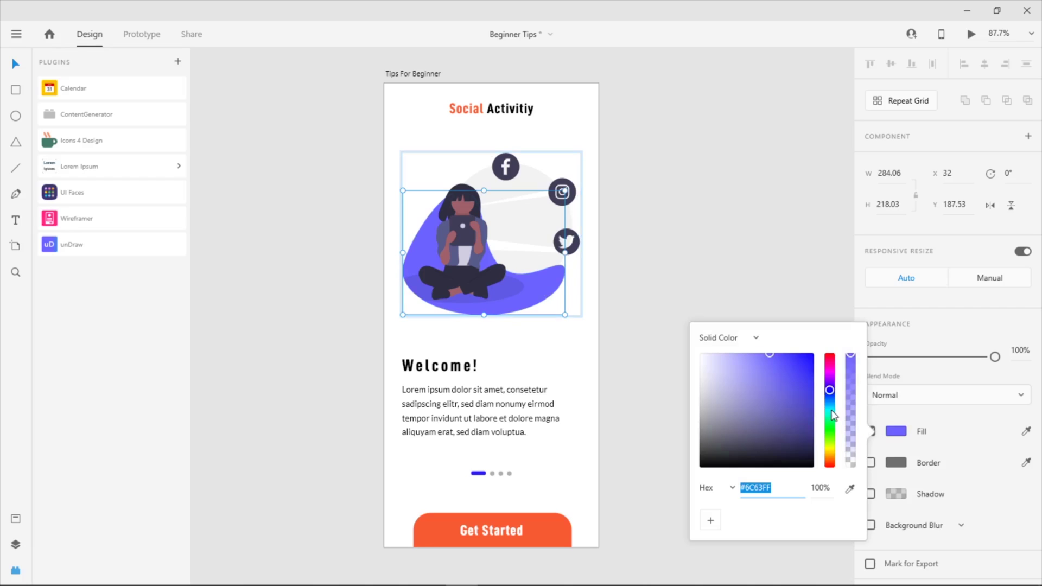
mouse_move(825, 406)
left_mouse_down()
mouse_move(830, 366)
mouse_move(832, 406)
left_mouse_up()
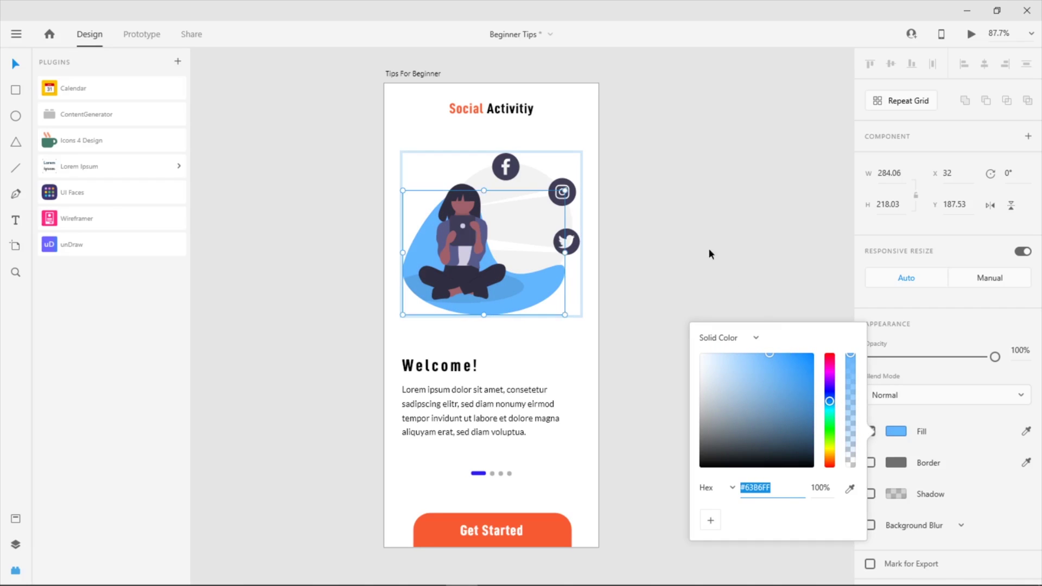
left_click(623, 213)
Change the Instagram icon's fill to a bright blue-purple.
left_click(575, 192)
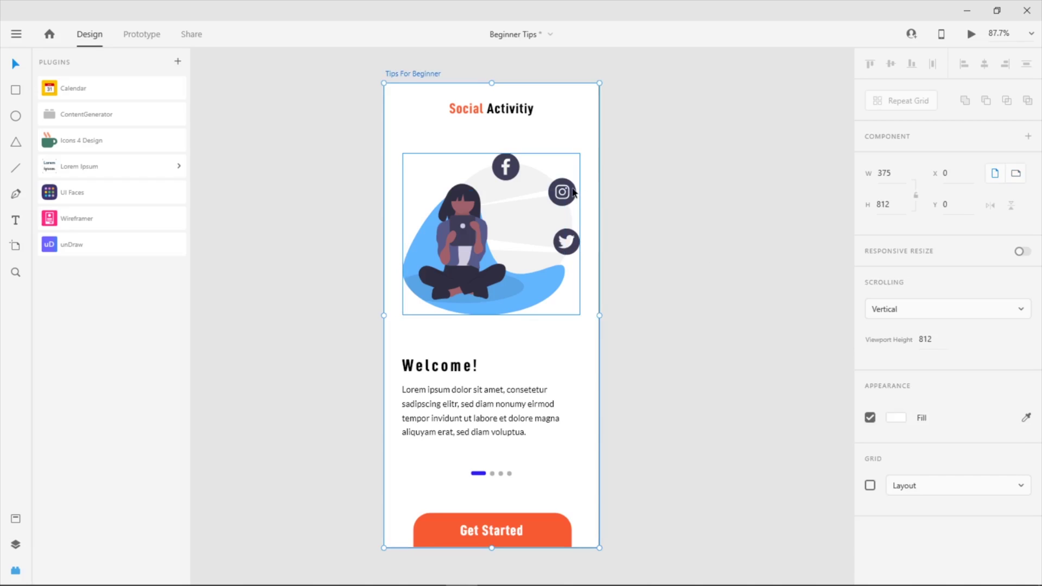
double_click(574, 191)
left_click(896, 434)
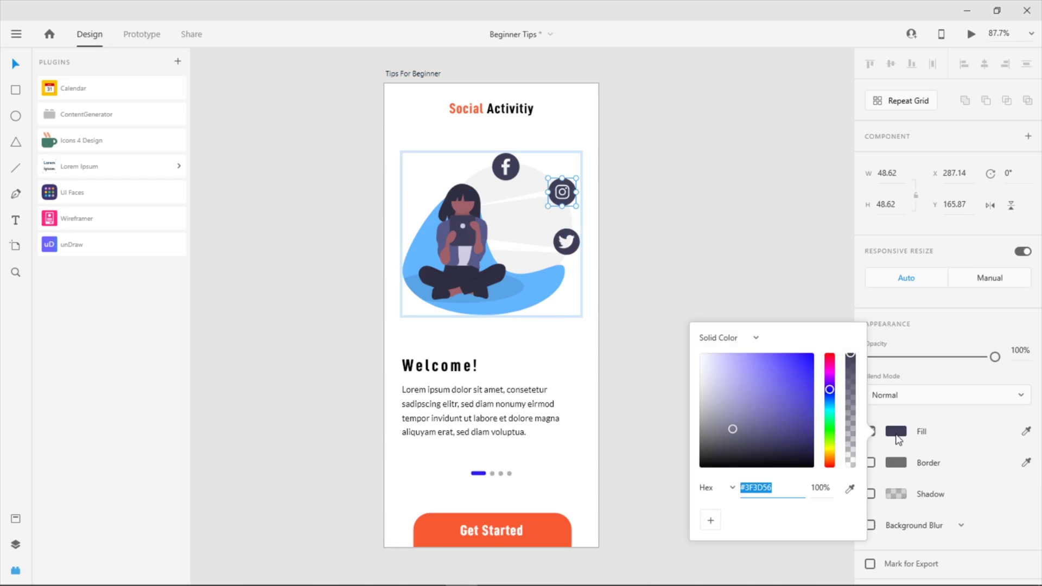
left_click_drag(789, 418, 799, 382)
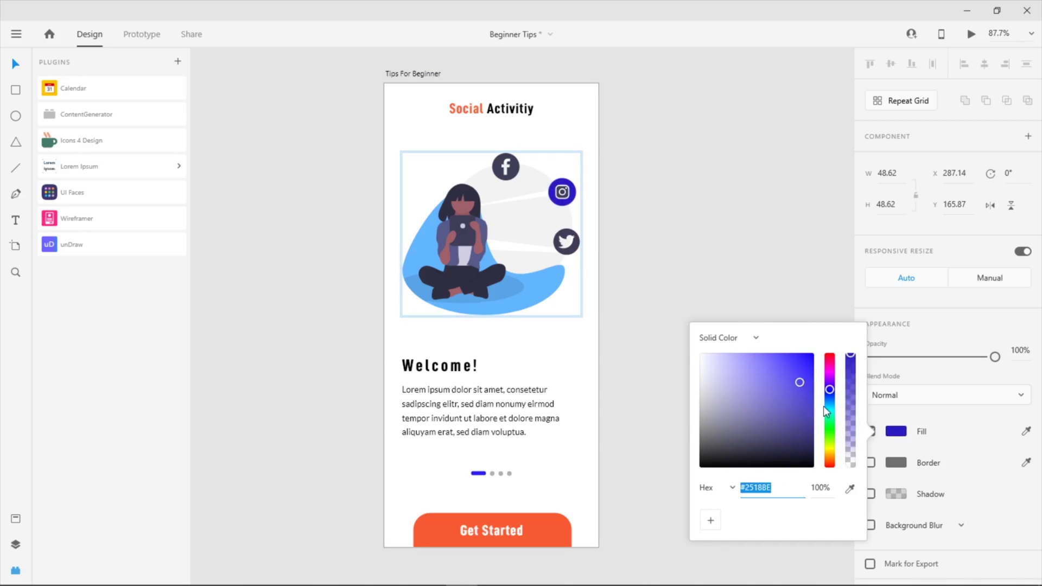
left_click_drag(829, 414, 829, 392)
left_click(742, 293)
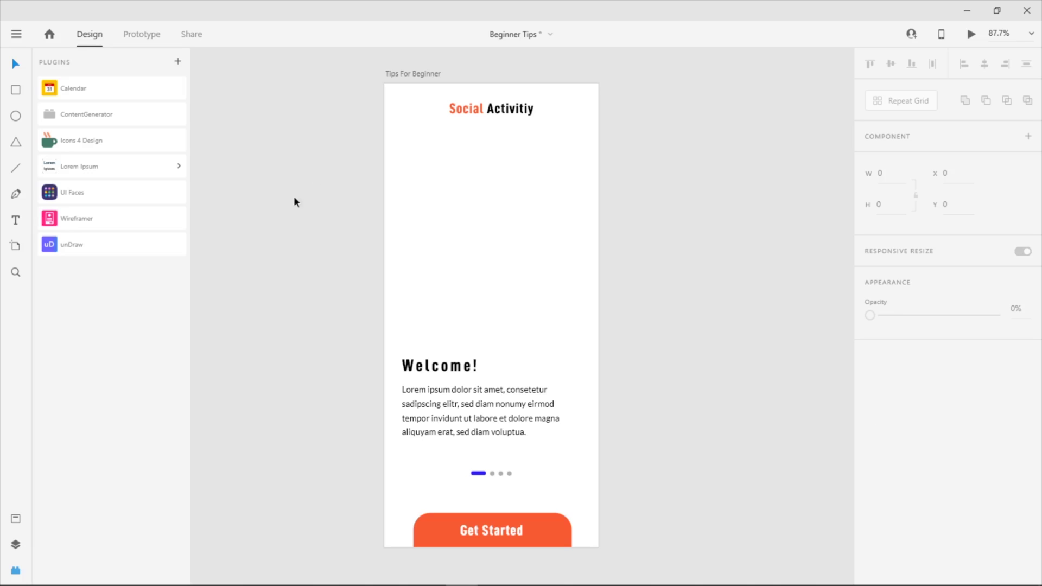
Open the UI Faces plugin and draw a 50×50 circle under the Social Activitiy title.
left_click(152, 191)
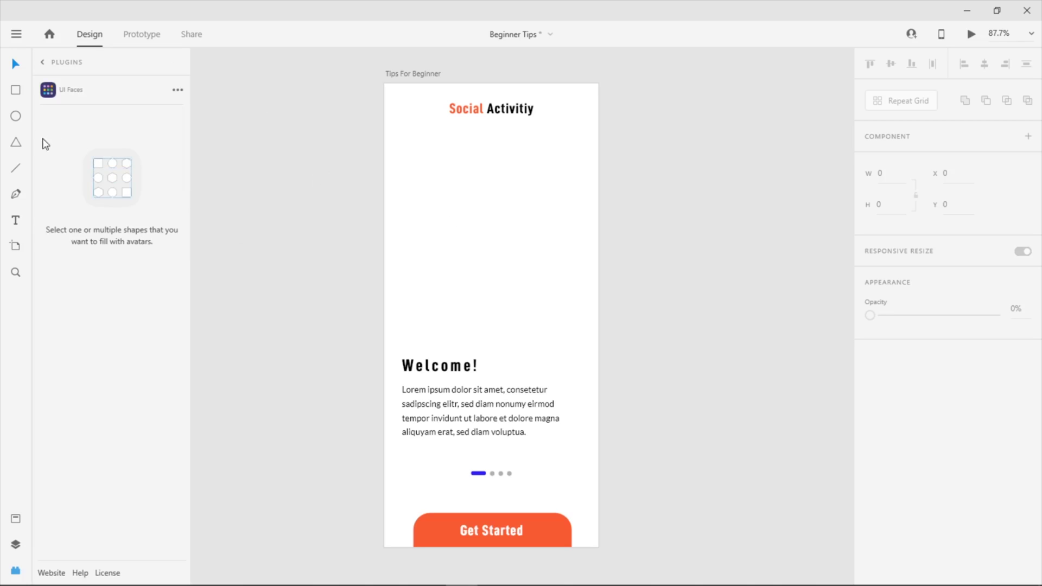
left_click(15, 117)
left_click_drag(408, 155, 436, 180)
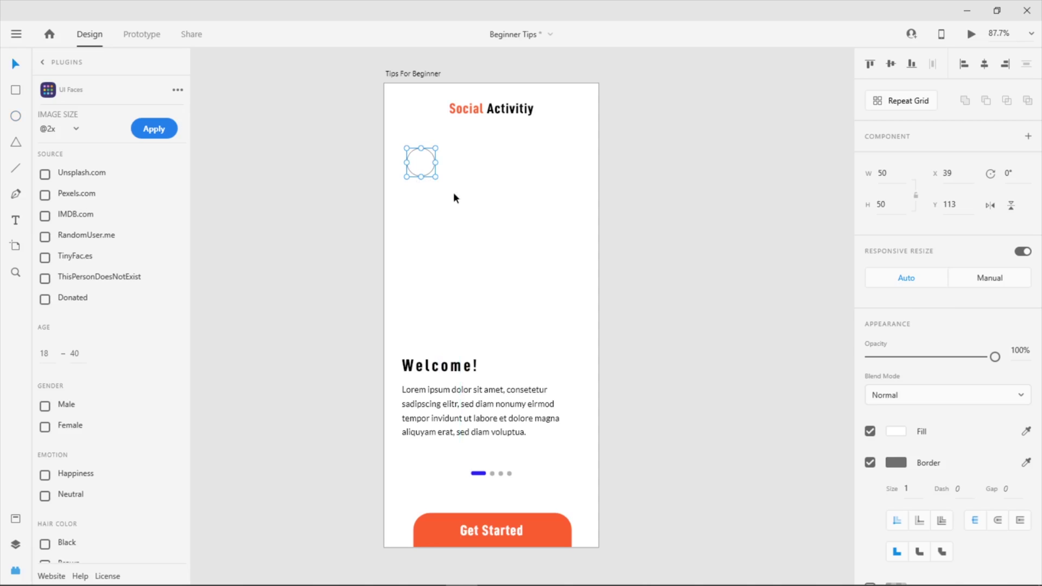
key("Escape")
left_click(427, 171)
Repeat the circle into four copies spaced 20 apart, ungroup them, and turn off their borders.
left_click(901, 101)
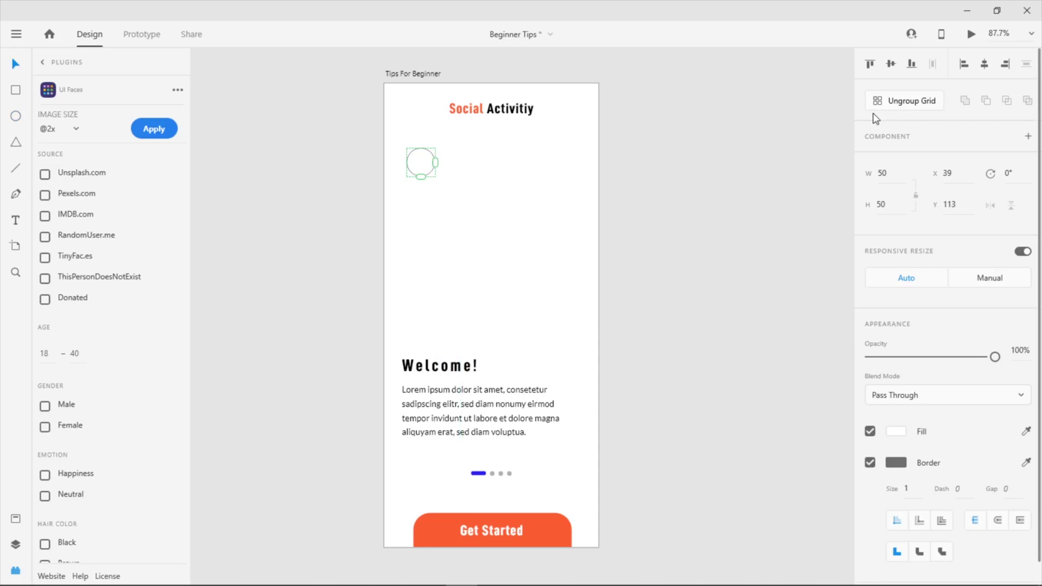
left_click_drag(422, 177, 428, 302)
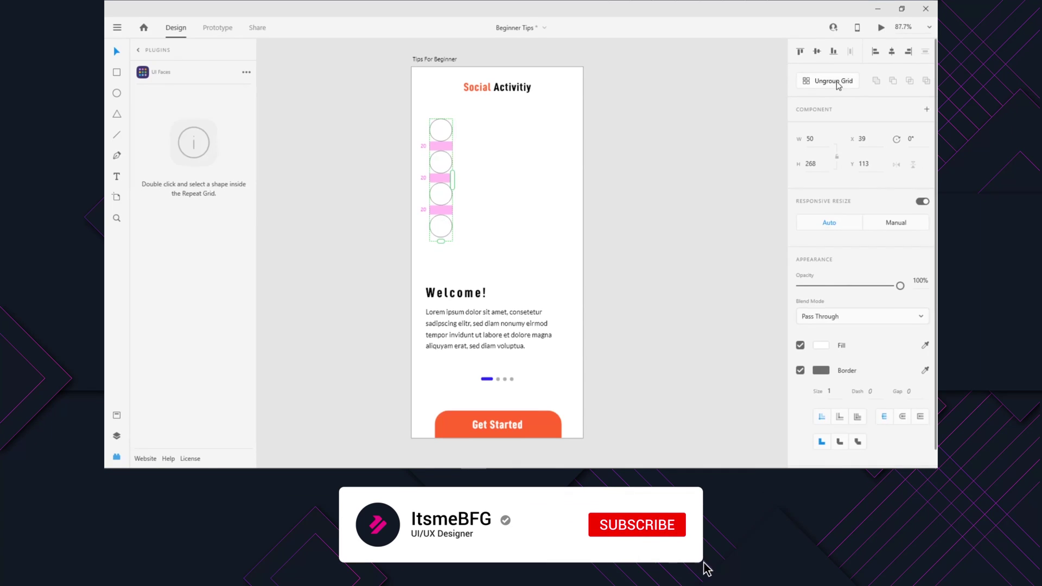
left_click(839, 81)
left_click(537, 151)
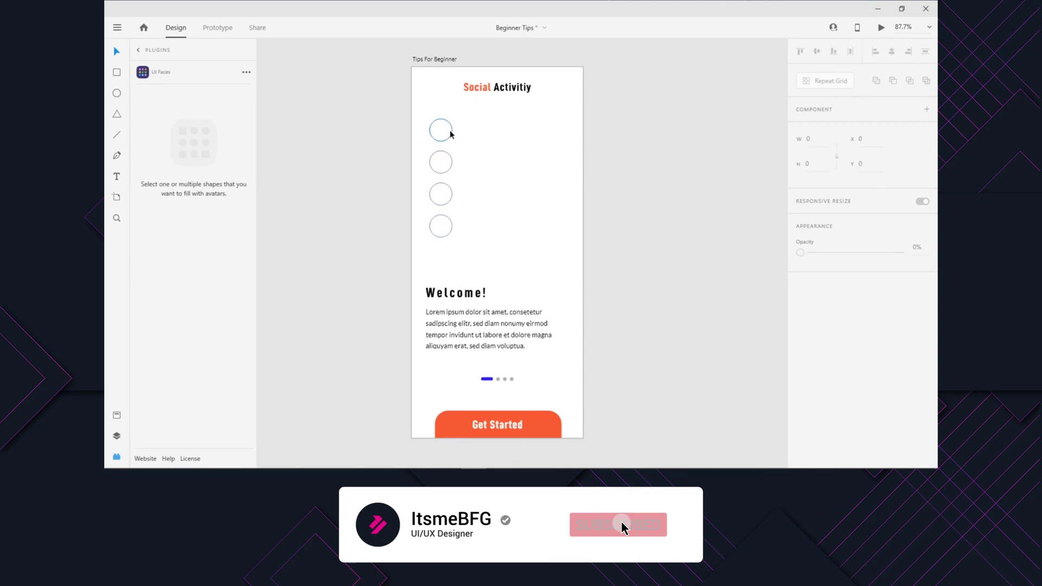
left_click_drag(465, 117, 429, 239)
left_click(800, 370)
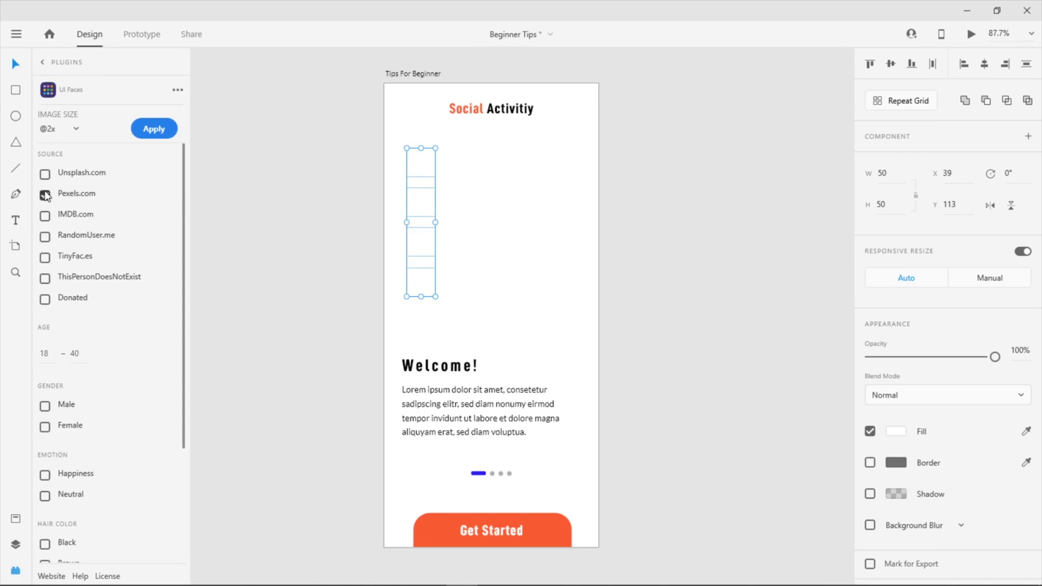
In UI Faces, fill the circles with happy female avatars from Unsplash and Pexels.
left_click(45, 195)
left_click(46, 427)
left_click(45, 406)
scroll(99, 355, "down", 3)
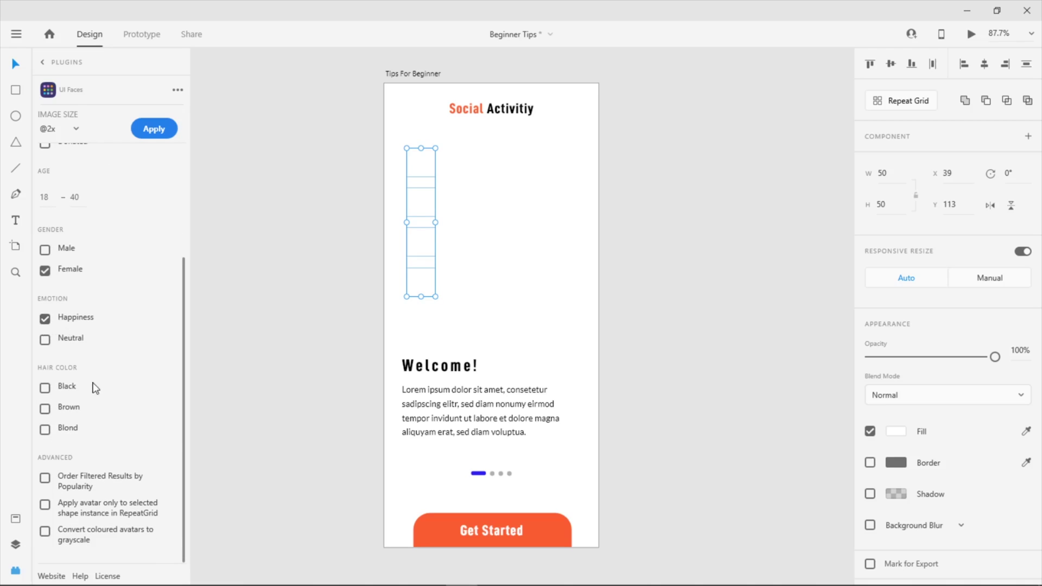
left_click(156, 133)
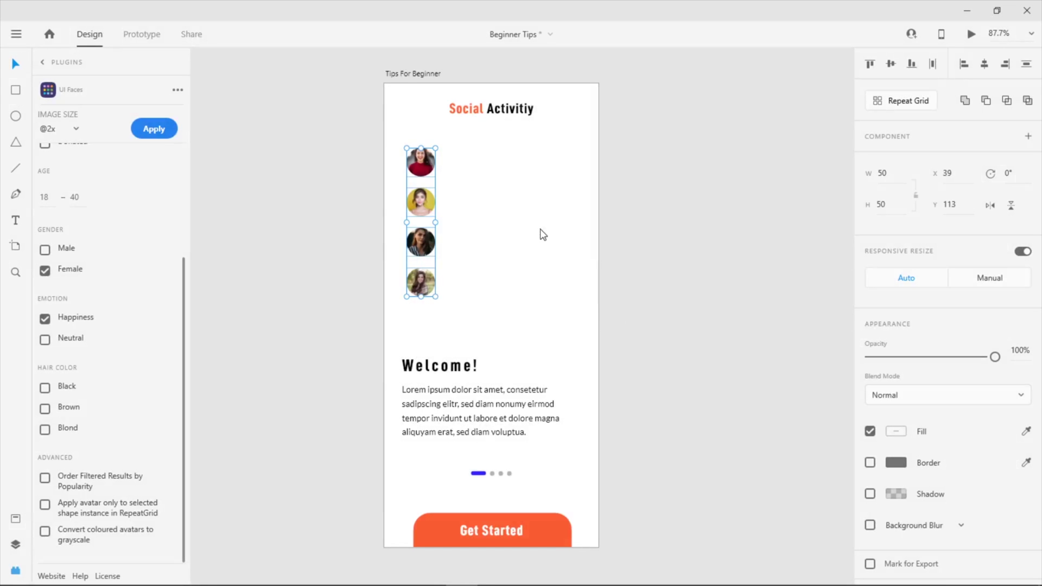
Check each of the four avatar photos one by one.
scroll(155, 282, "up", 5)
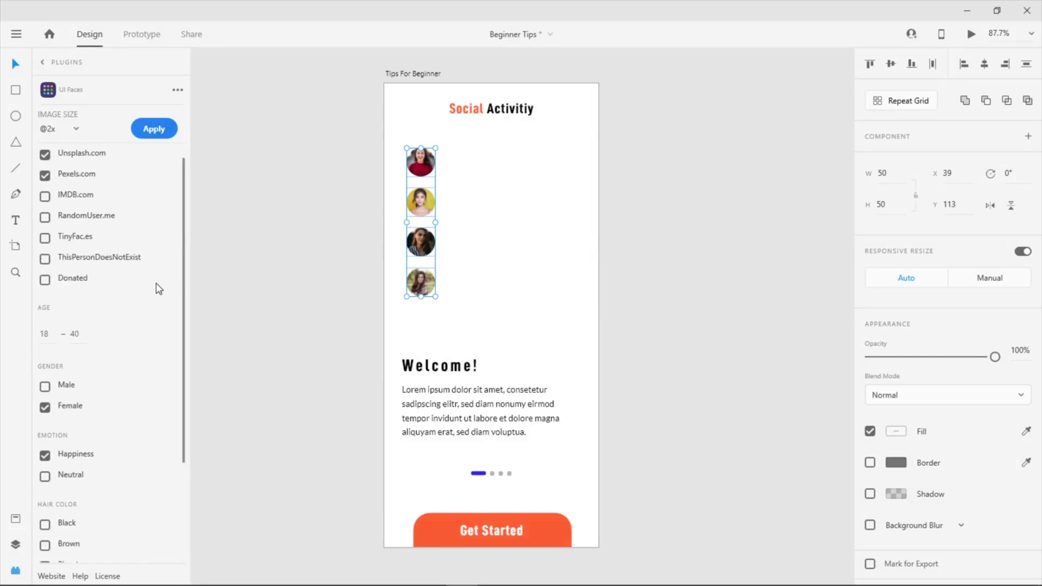
left_click(498, 224)
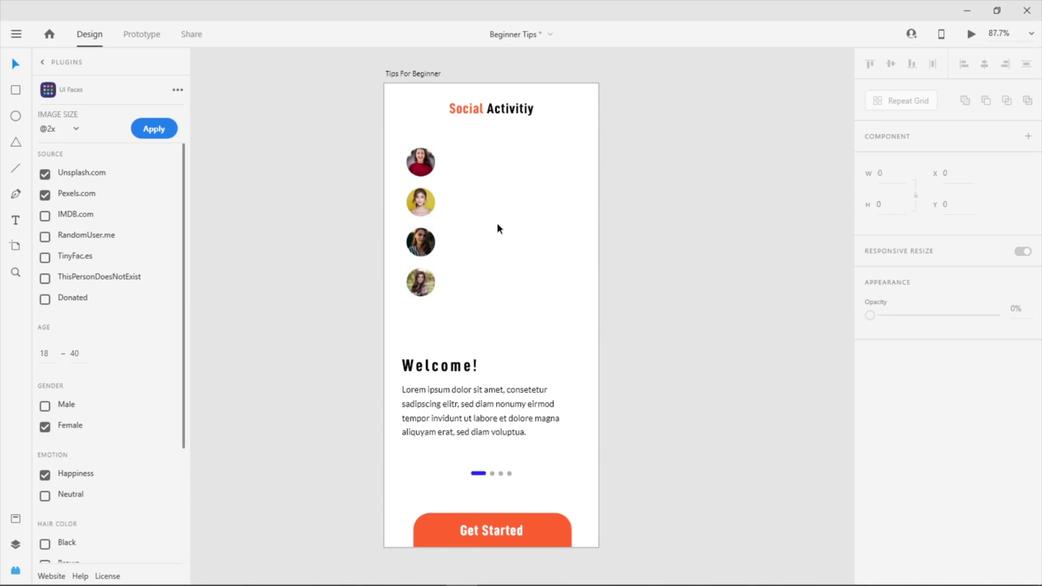
left_click(424, 171)
left_click(427, 202)
left_click(428, 242)
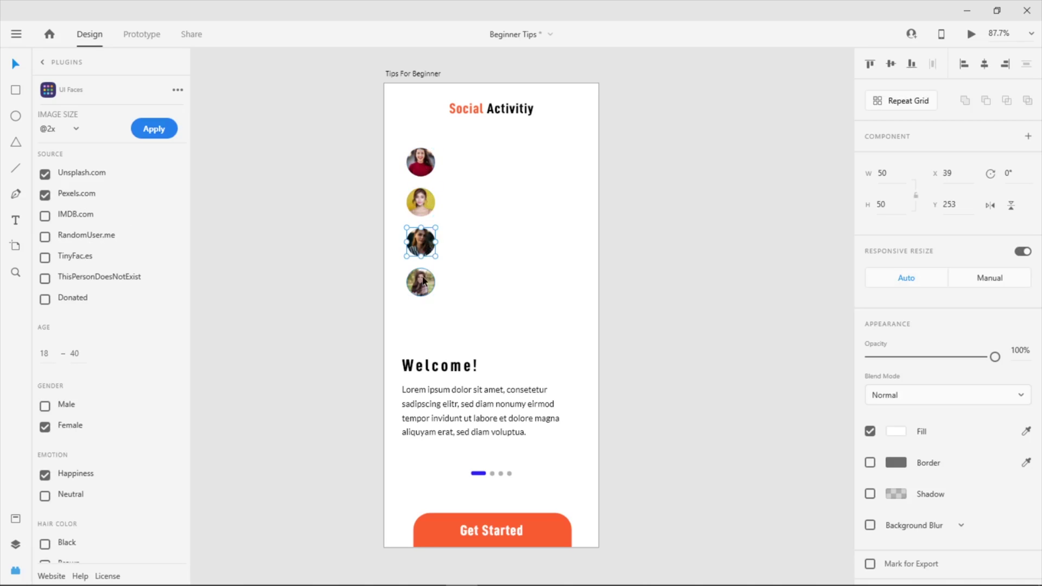
left_click(427, 282)
left_click(498, 265)
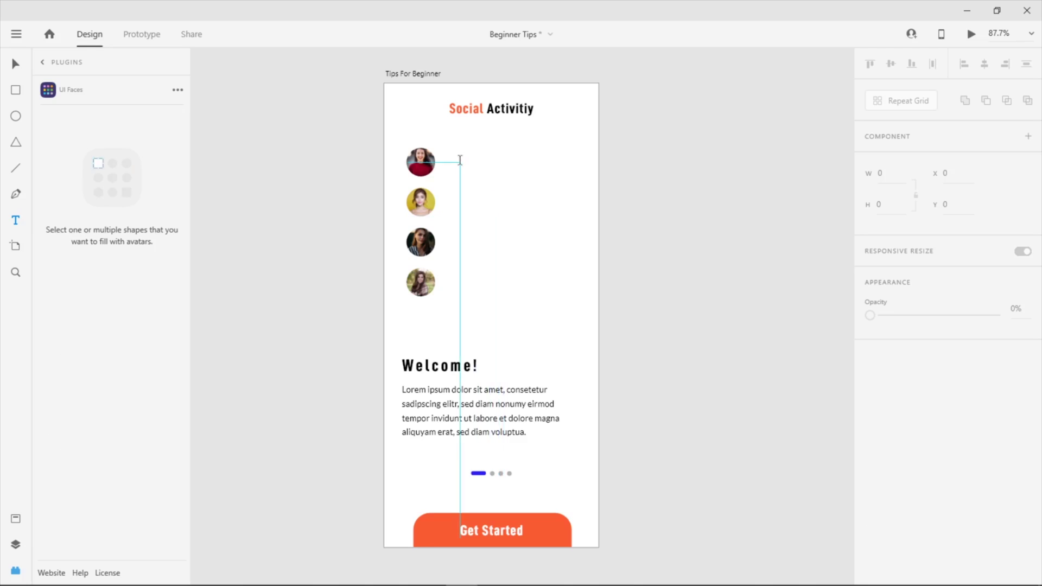
Add a 'Text' label beside the first avatar and repeat it four times downward.
left_click(459, 161)
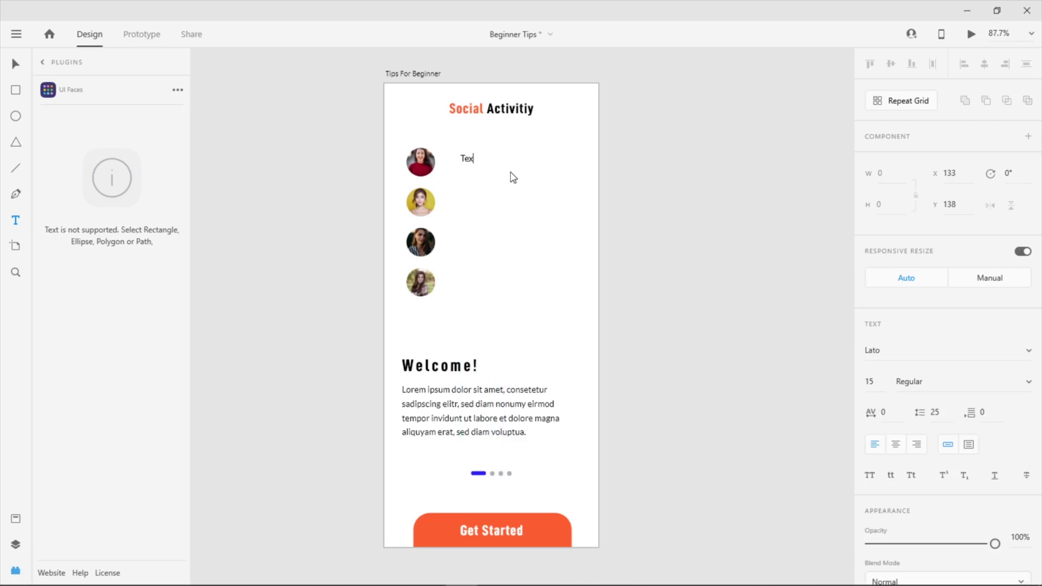
key("Escape")
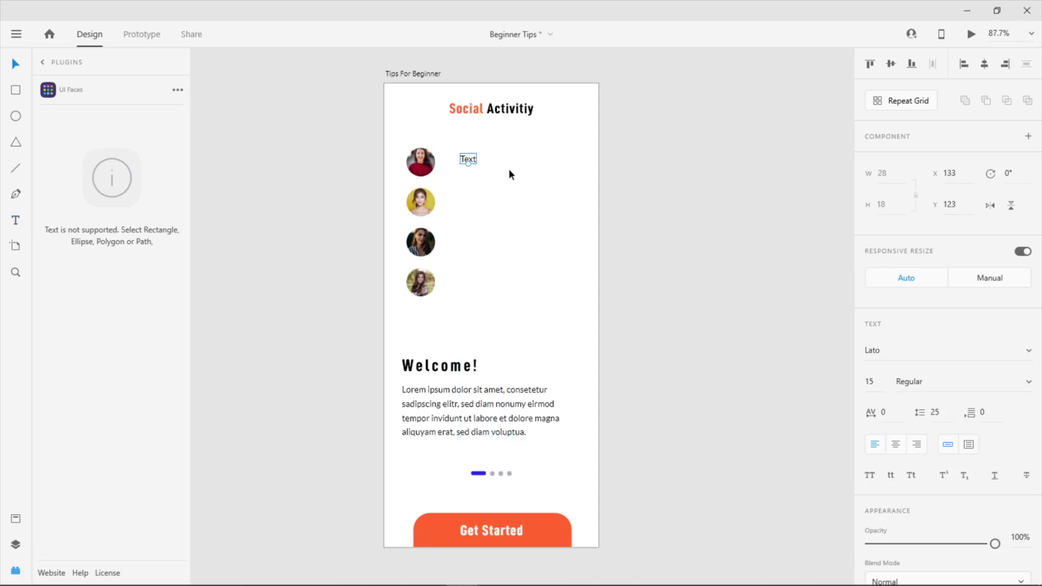
left_click(901, 101)
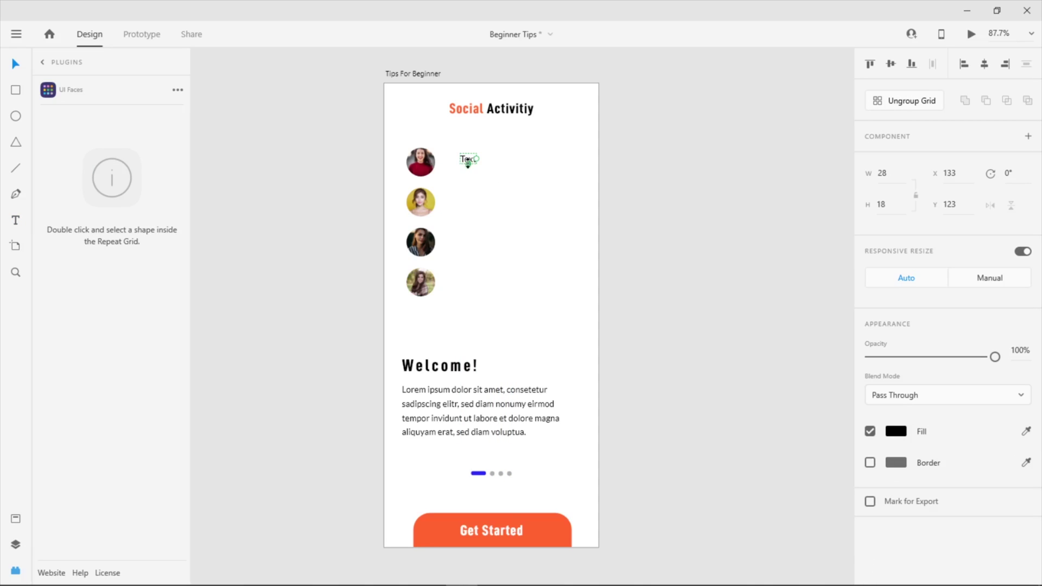
left_click_drag(468, 163, 473, 236)
Ungroup the labels, space them to line up with each avatar, and select all four.
left_click(568, 199)
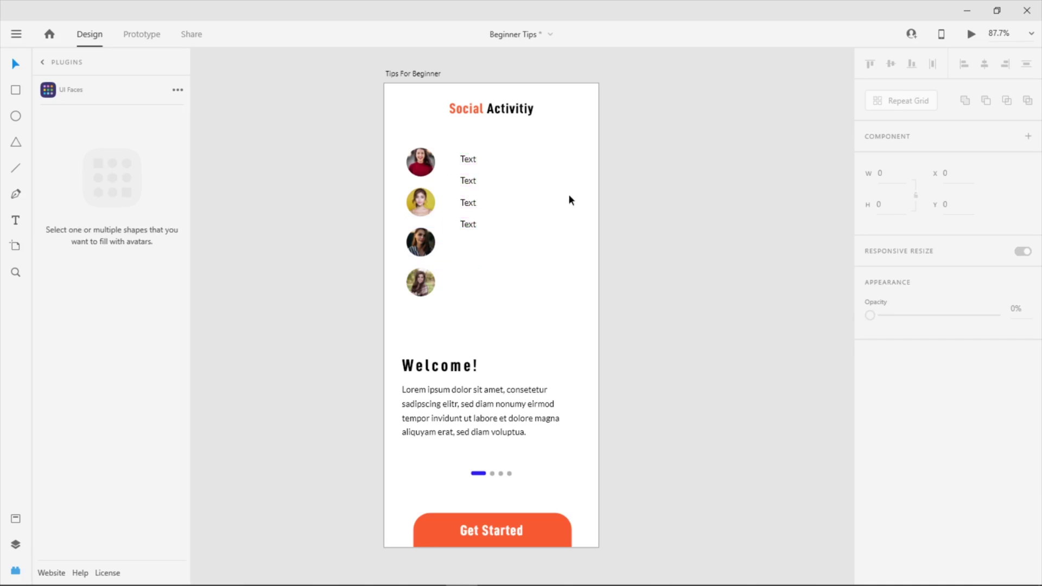
left_click(472, 180)
left_click(902, 105)
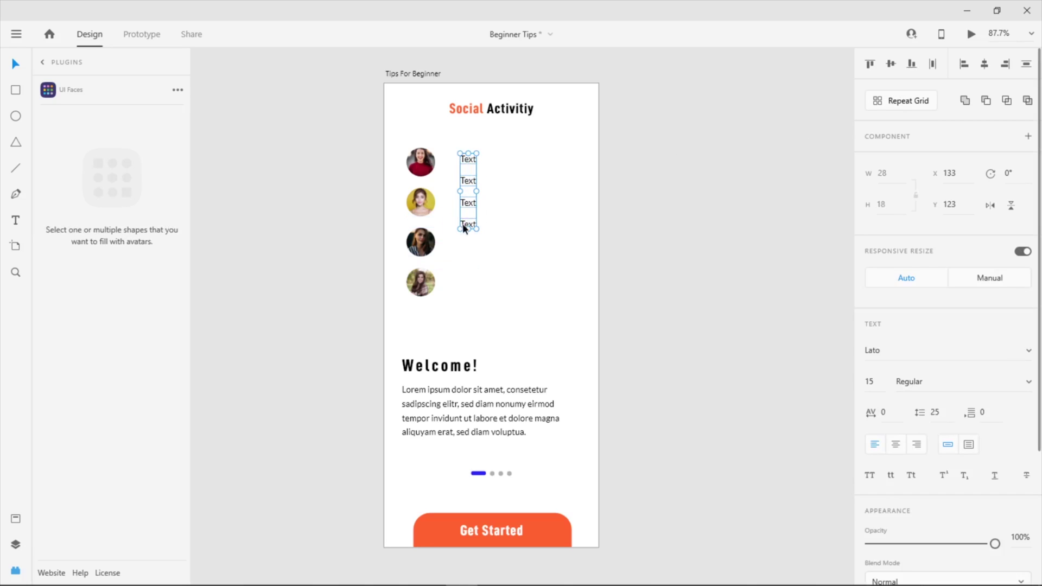
left_click_drag(466, 217, 466, 288)
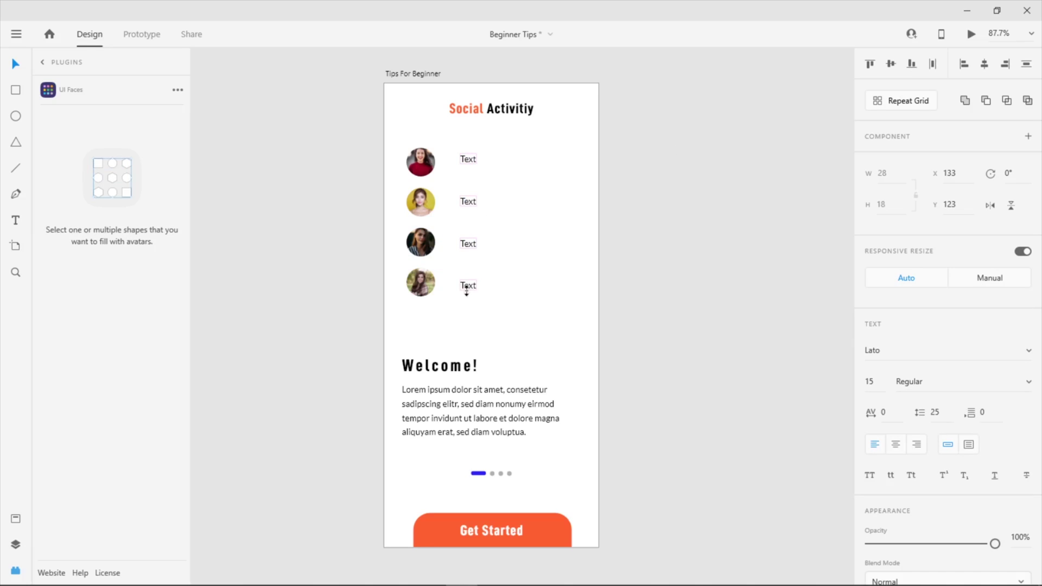
key("Escape")
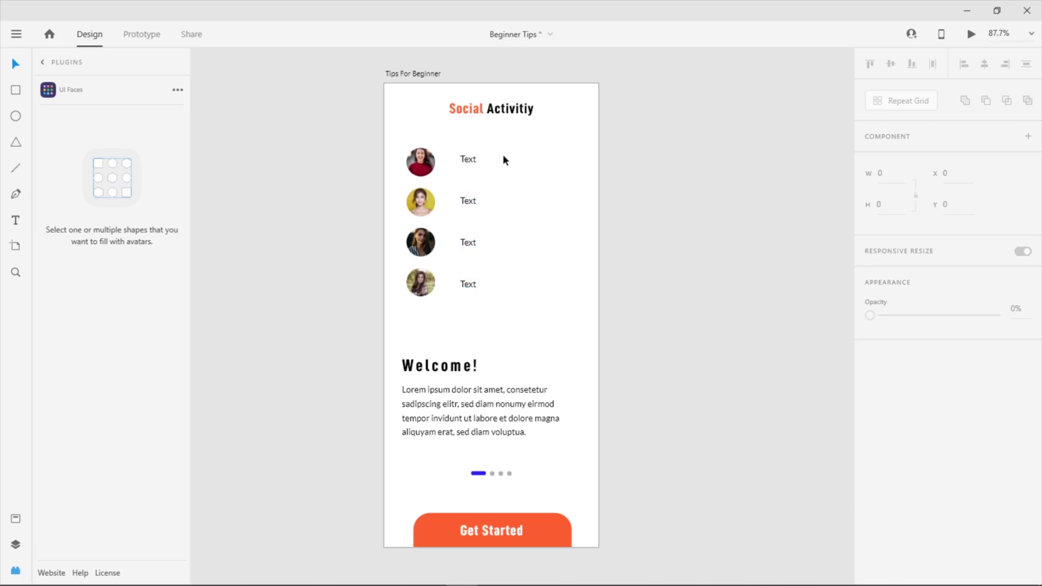
left_click_drag(503, 155, 448, 284)
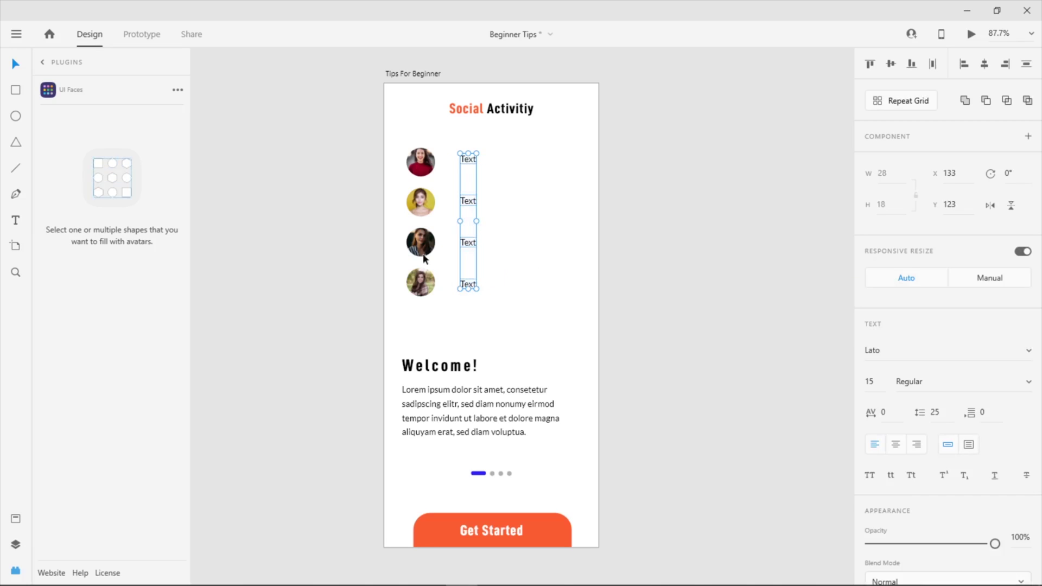
left_click(45, 63)
Fill the four labels with generated female names using Content Generator's Names > Female.
left_click(98, 115)
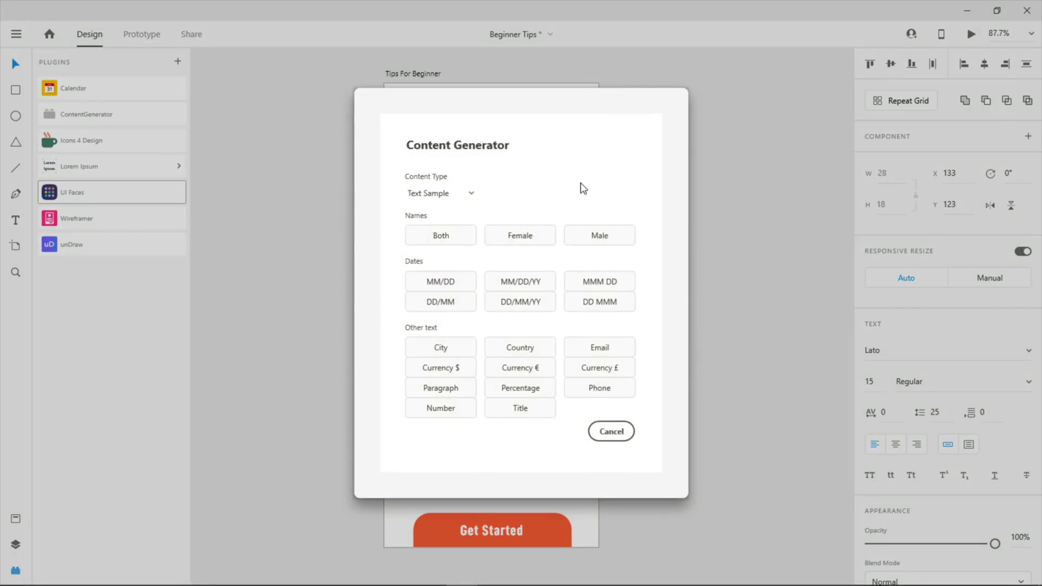
left_click(524, 235)
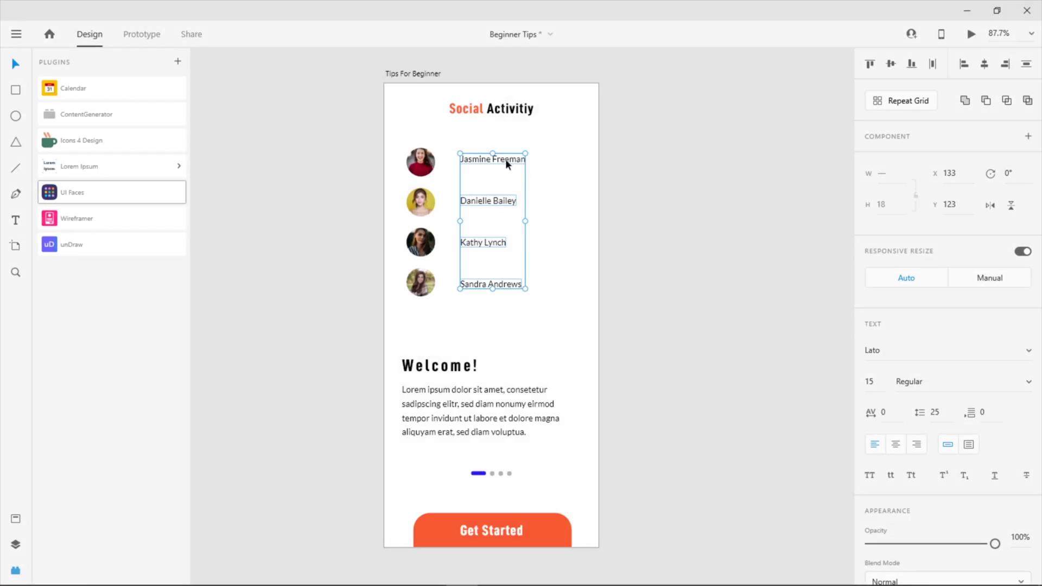
left_click(566, 192)
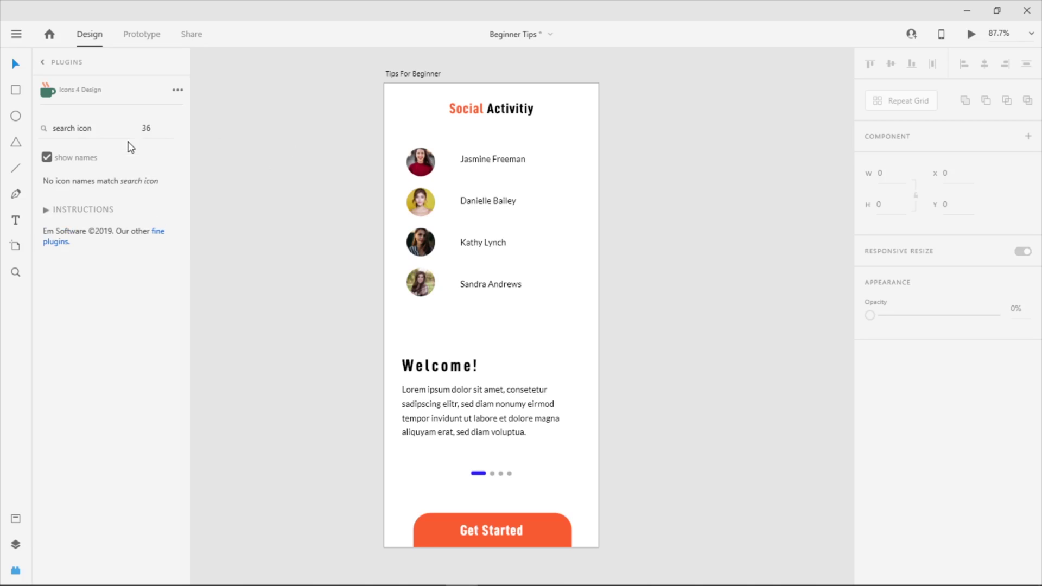
Search Icons 4 Design for 'coffee' and place the coffee cup icon right of the first name.
mouse_move(53, 128)
left_mouse_down()
mouse_move(98, 130)
mouse_move(55, 135)
left_mouse_up()
type("coffe")
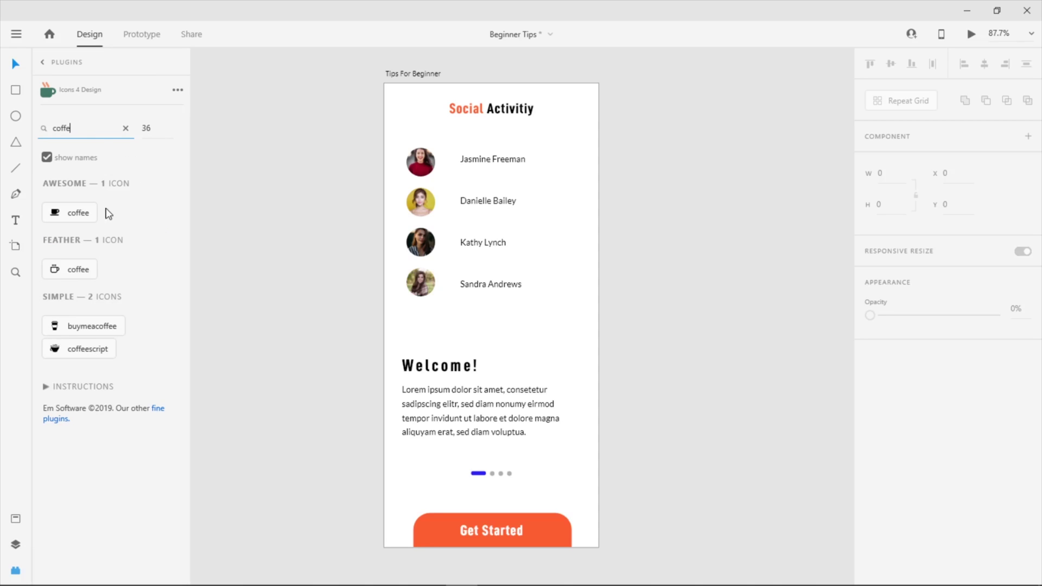
left_click(95, 350)
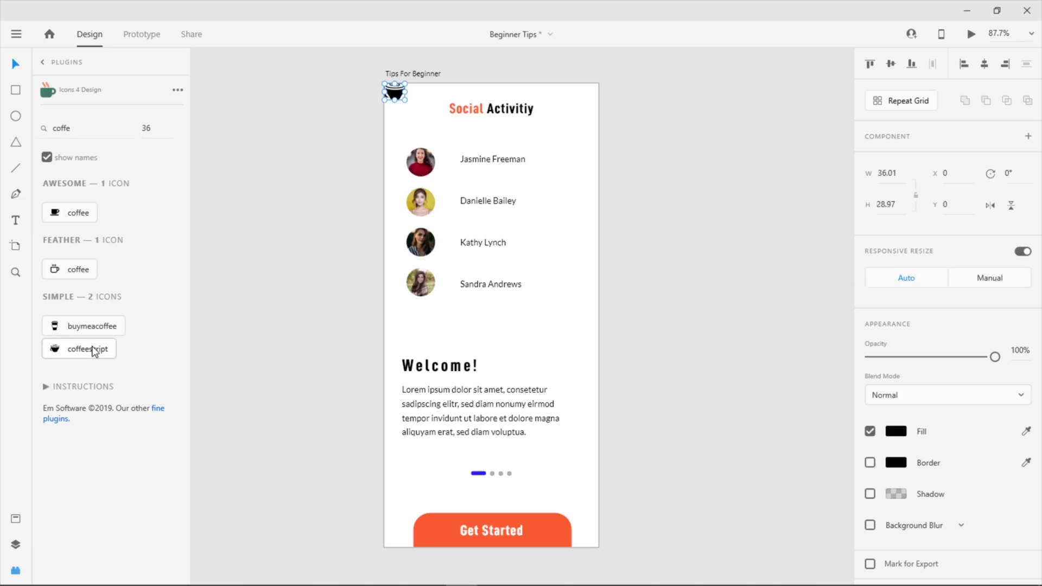
left_click_drag(396, 97, 549, 158)
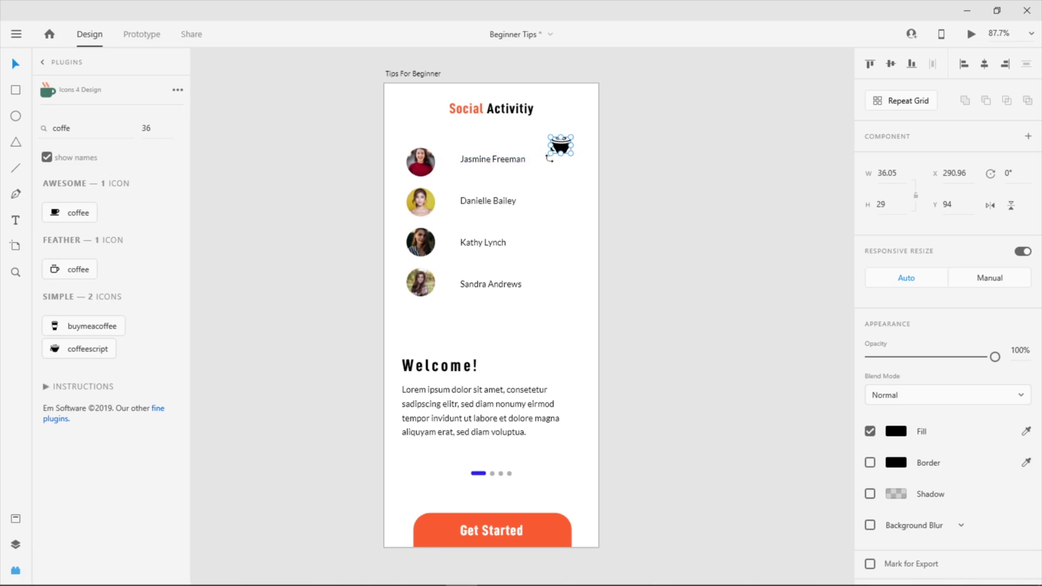
Recolour the coffee icon's fill to pale pink.
double_click(564, 150)
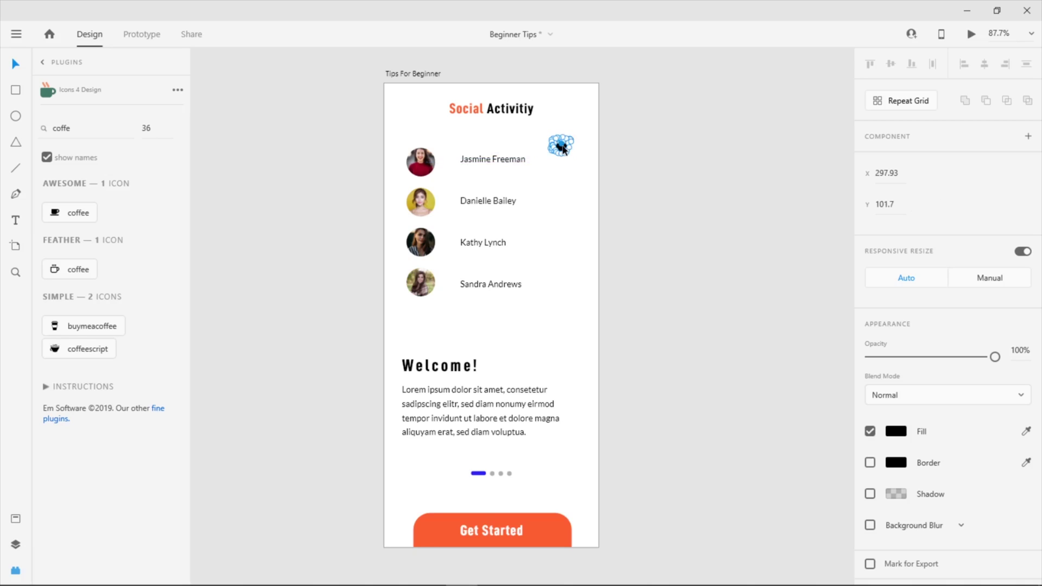
left_click(577, 211)
double_click(564, 151)
left_click(896, 431)
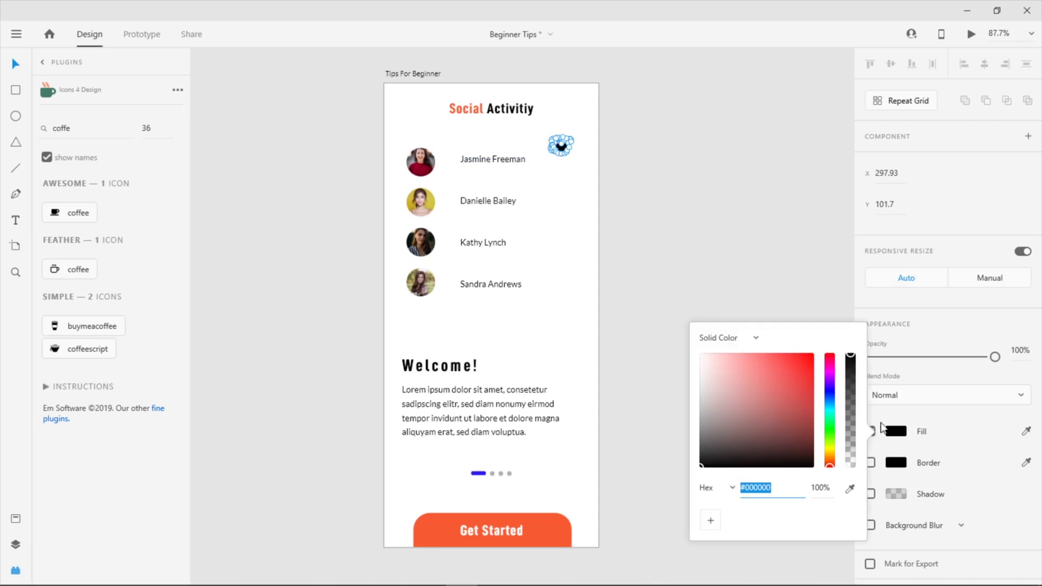
left_click_drag(764, 372, 679, 237)
left_click(678, 236)
Search for a search icon and place it beside the second name.
double_click(95, 131)
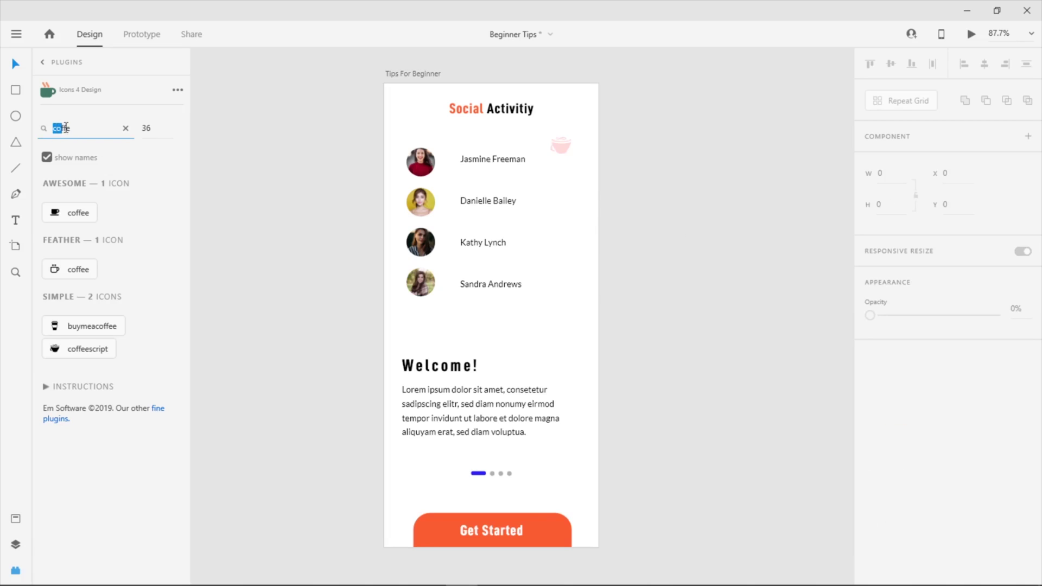
type("search")
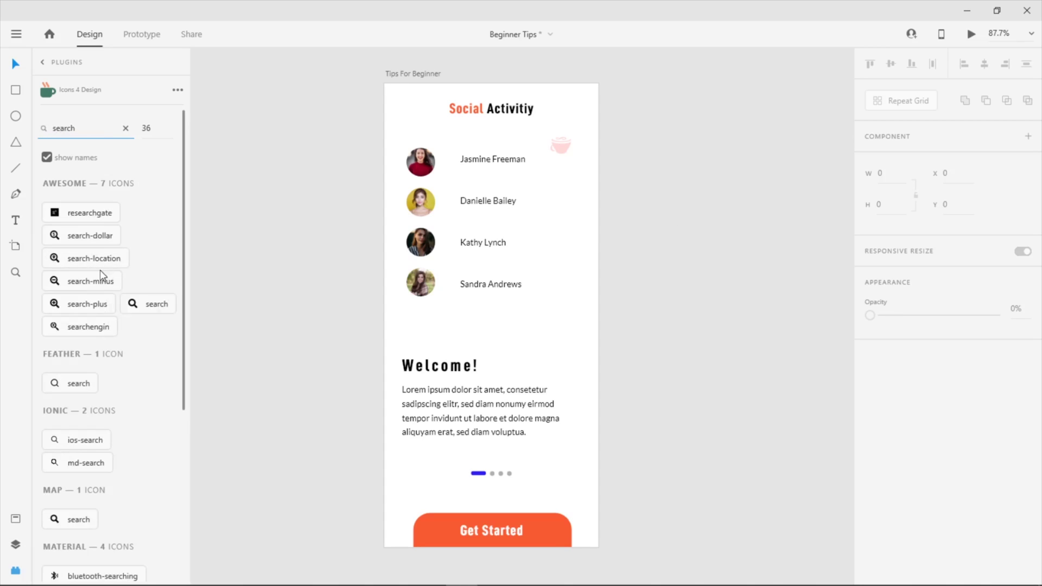
scroll(86, 263, "down", 3)
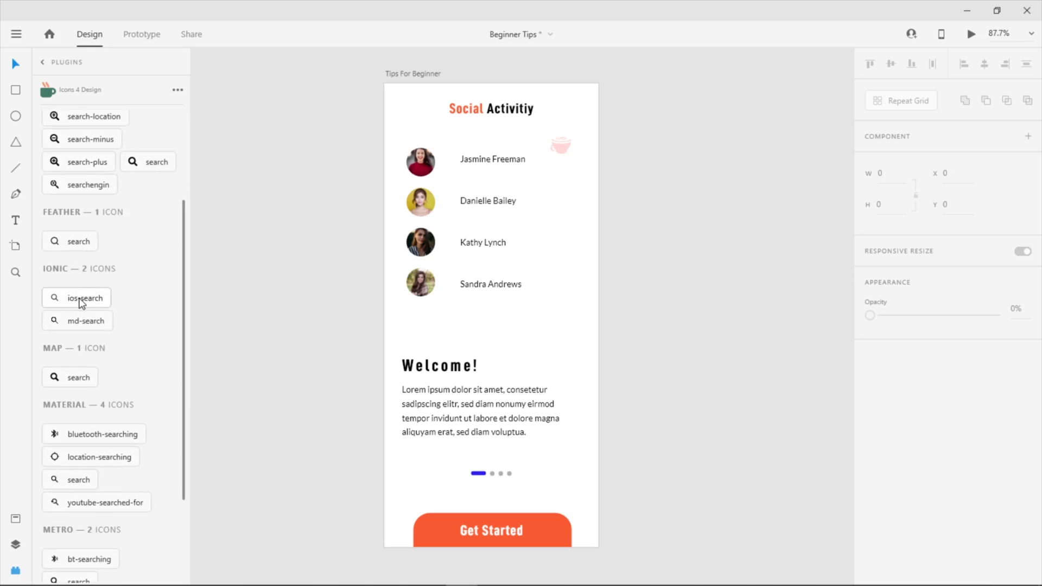
left_click(83, 244)
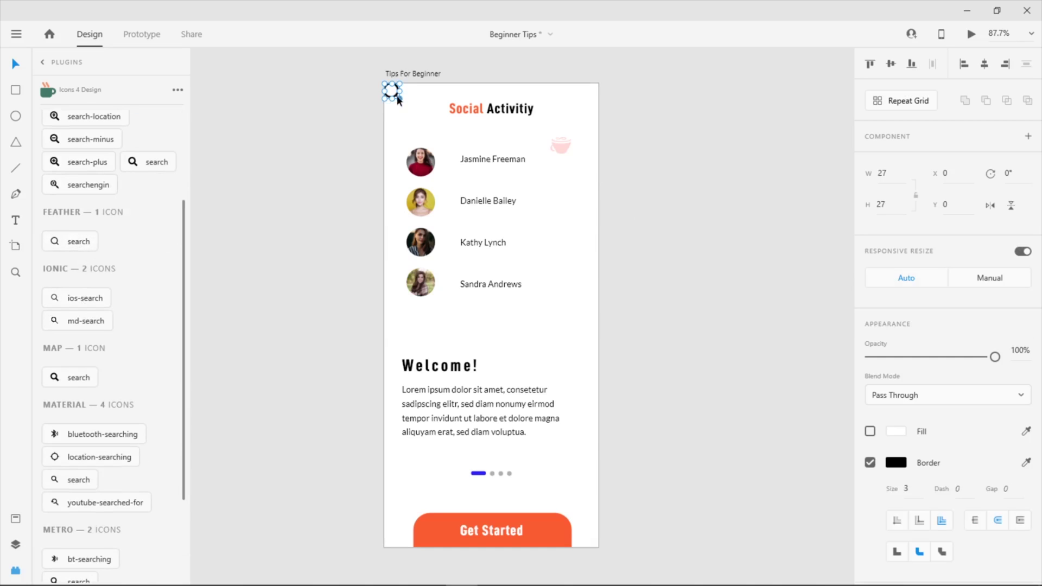
left_click_drag(398, 97, 584, 207)
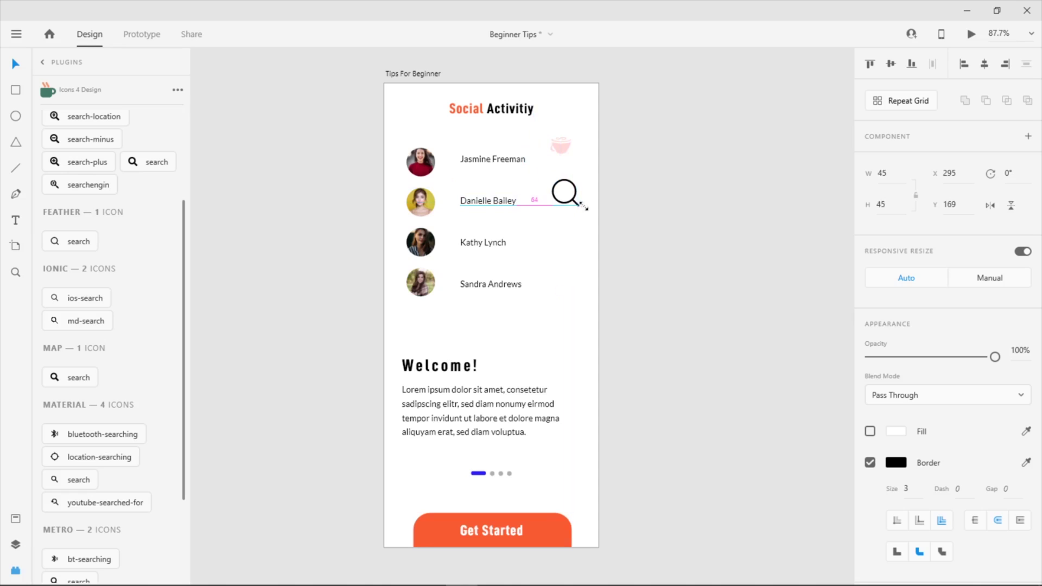
Restore the search icon's small size and set its outline to red #E34C4C.
key("ctrl+z")
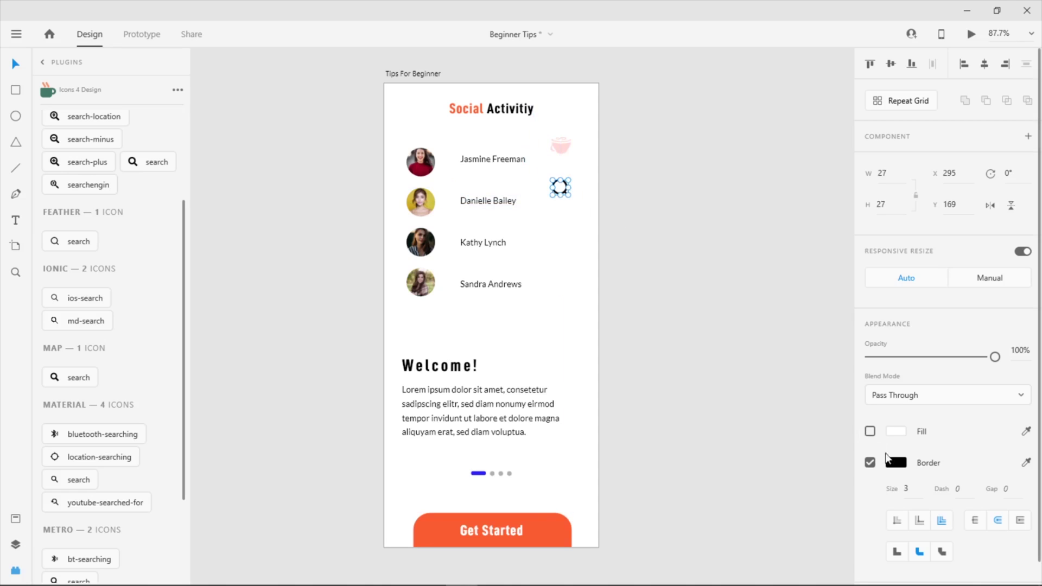
left_click(901, 467)
left_click_drag(779, 416, 774, 386)
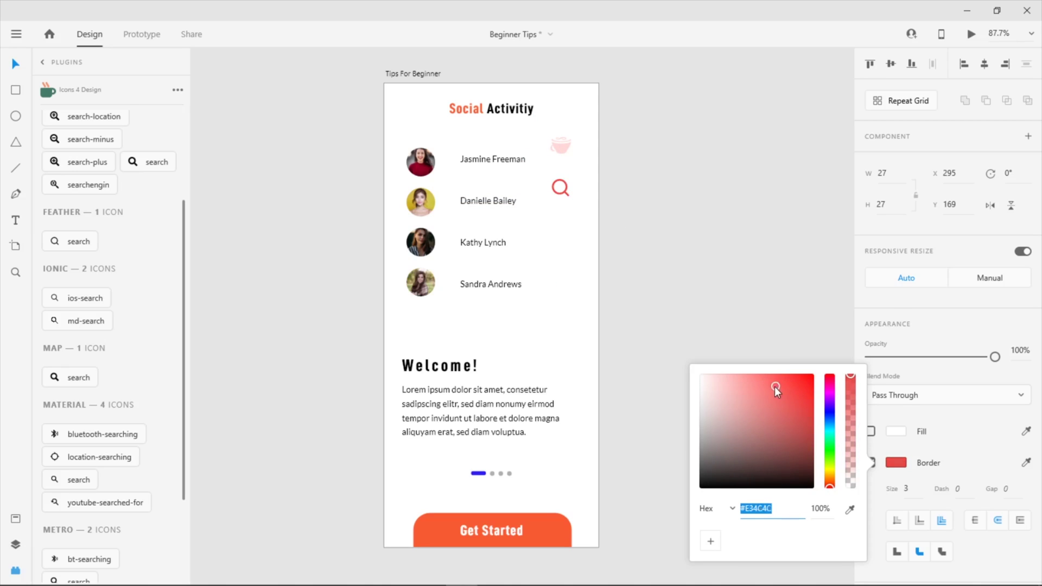
left_click(663, 272)
scroll(126, 198, "up", 3)
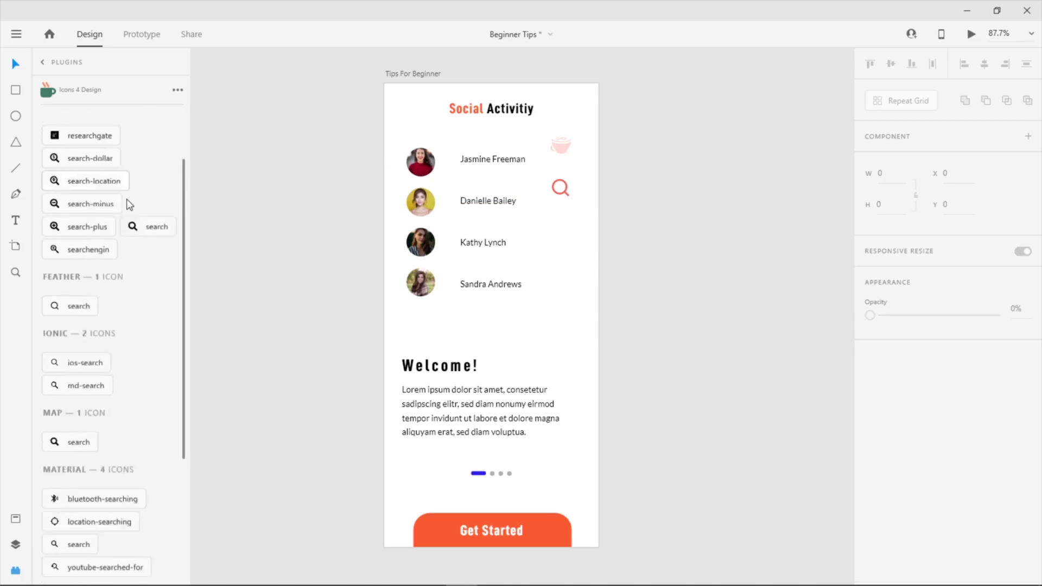
left_click(43, 133)
Search 'menu' and place the md-menu icon below the search icon.
left_click_drag(89, 133, 46, 132)
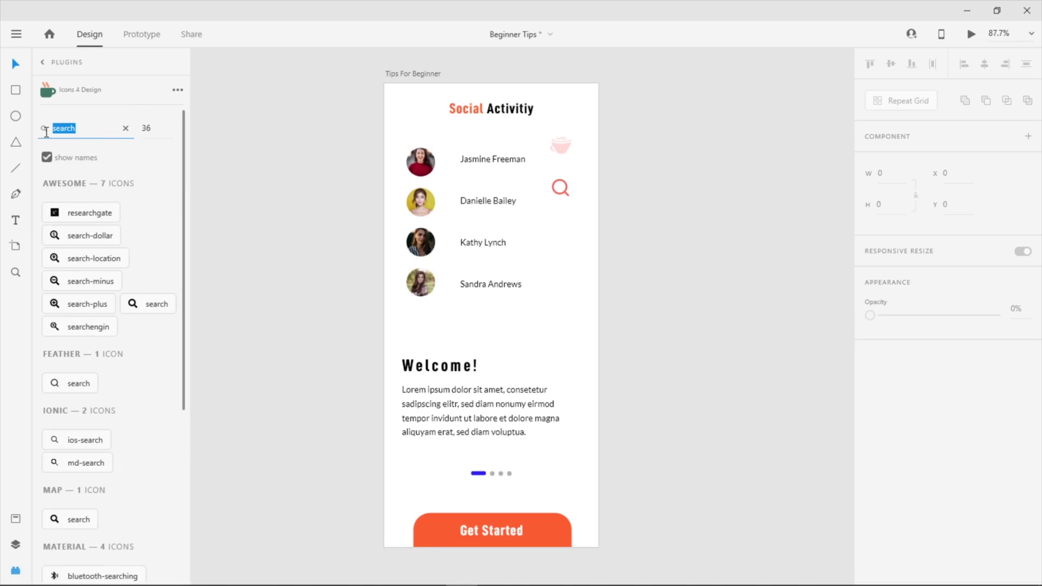
type("menu")
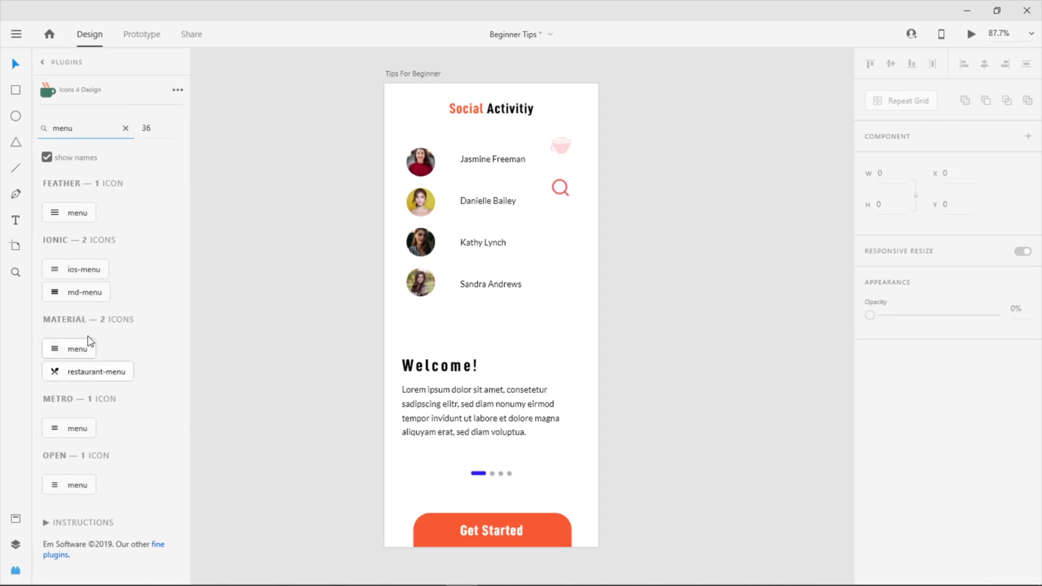
left_click(87, 292)
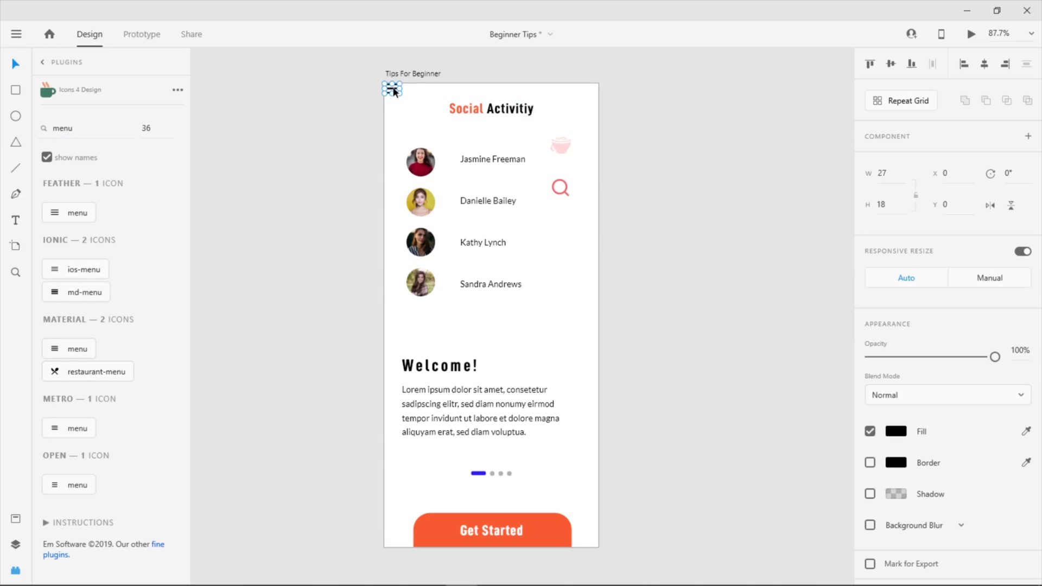
left_click_drag(394, 91, 563, 229)
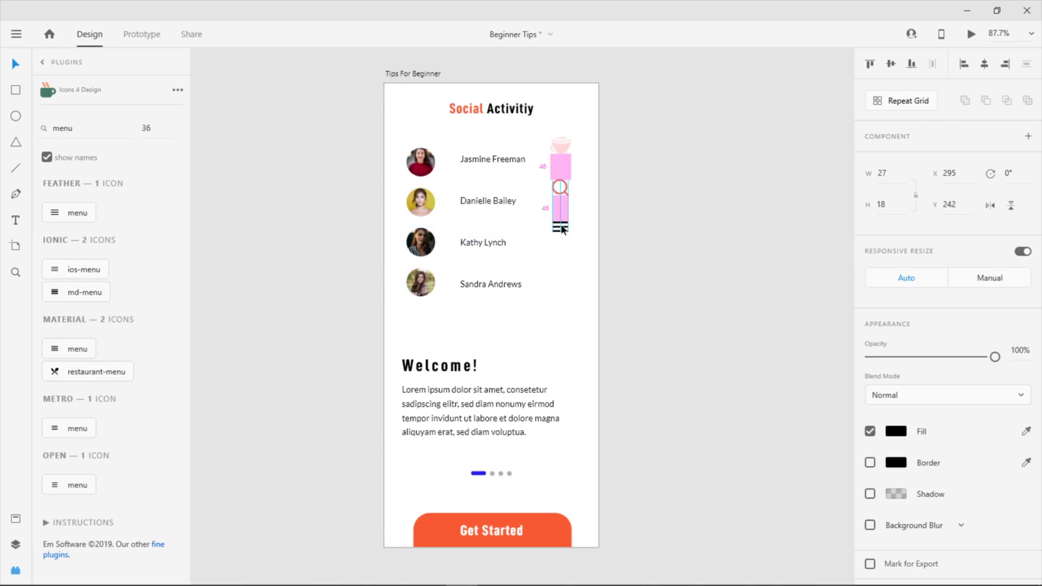
Set the menu icon's fill to red.
left_click(896, 432)
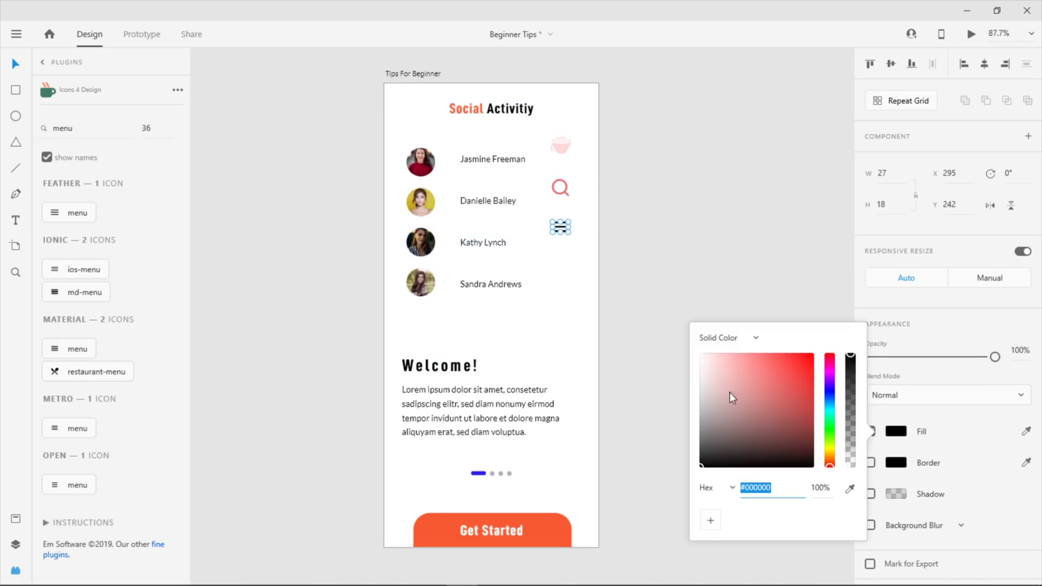
mouse_move(729, 392)
left_mouse_down()
mouse_move(796, 367)
mouse_move(771, 393)
mouse_move(808, 366)
left_mouse_up()
left_click(688, 252)
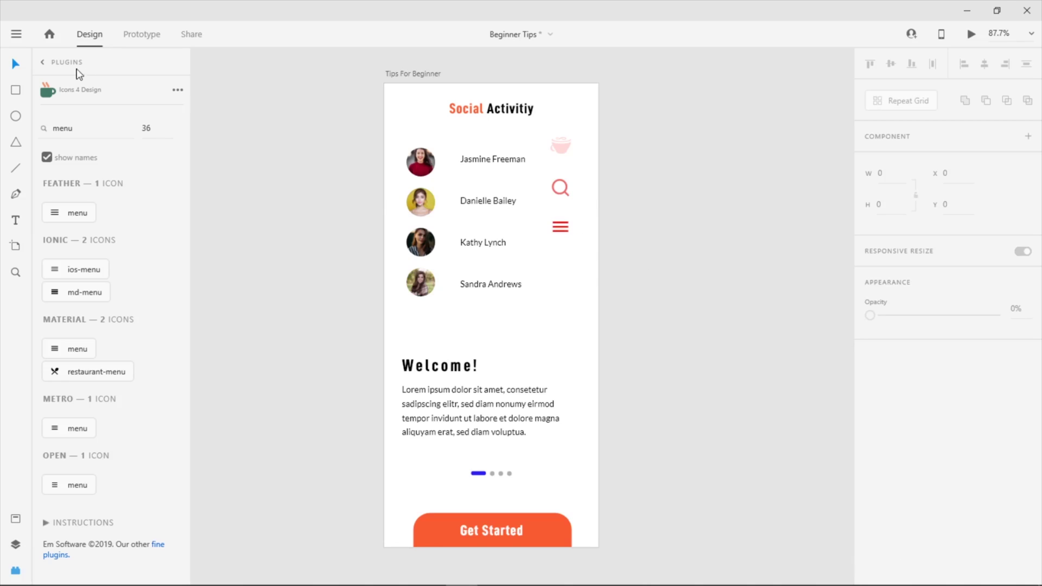
left_click(45, 63)
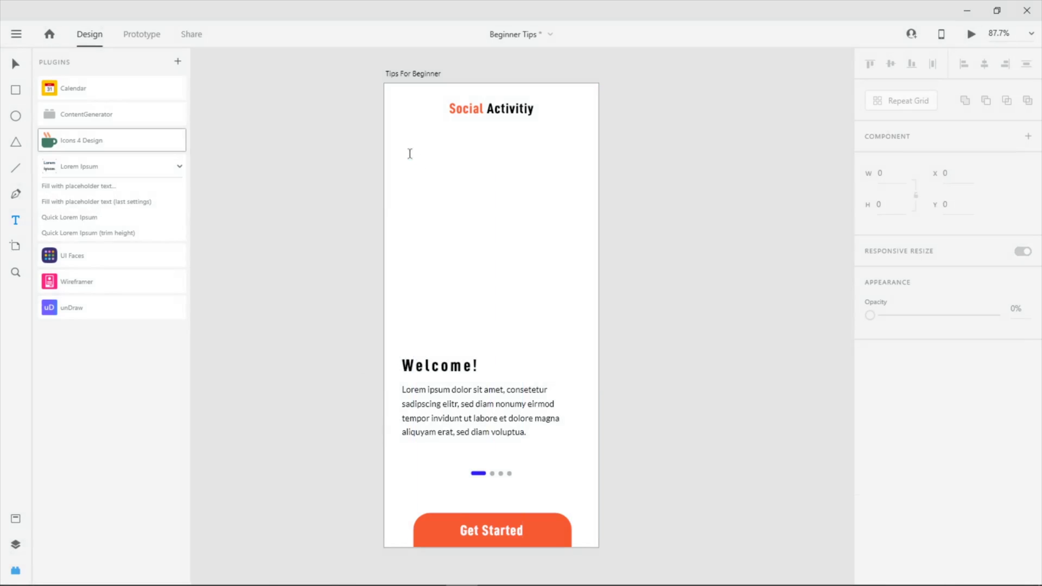
left_click_drag(410, 156, 577, 222)
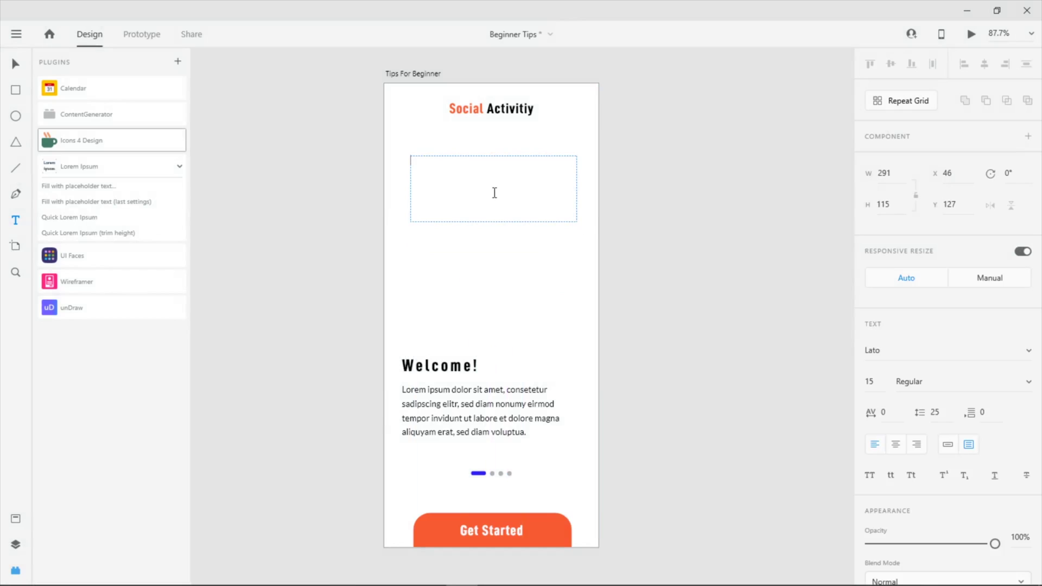
left_click(142, 203)
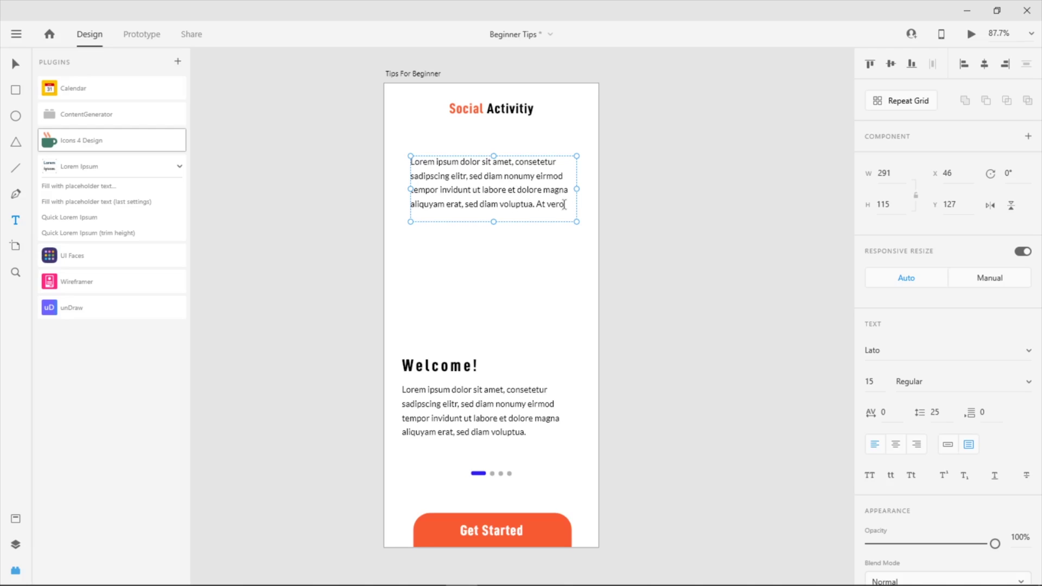
left_click(102, 187)
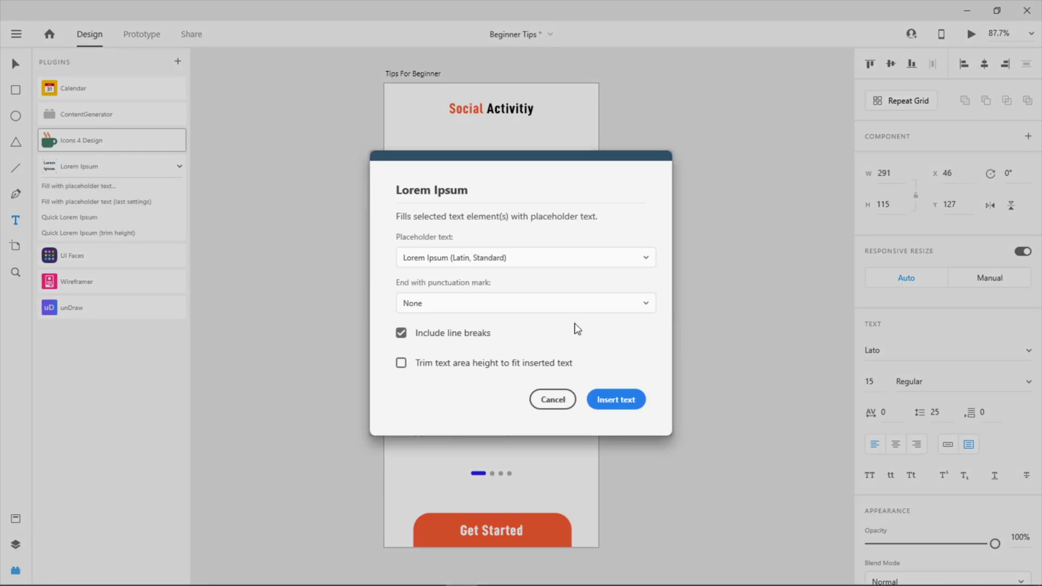
left_click(616, 399)
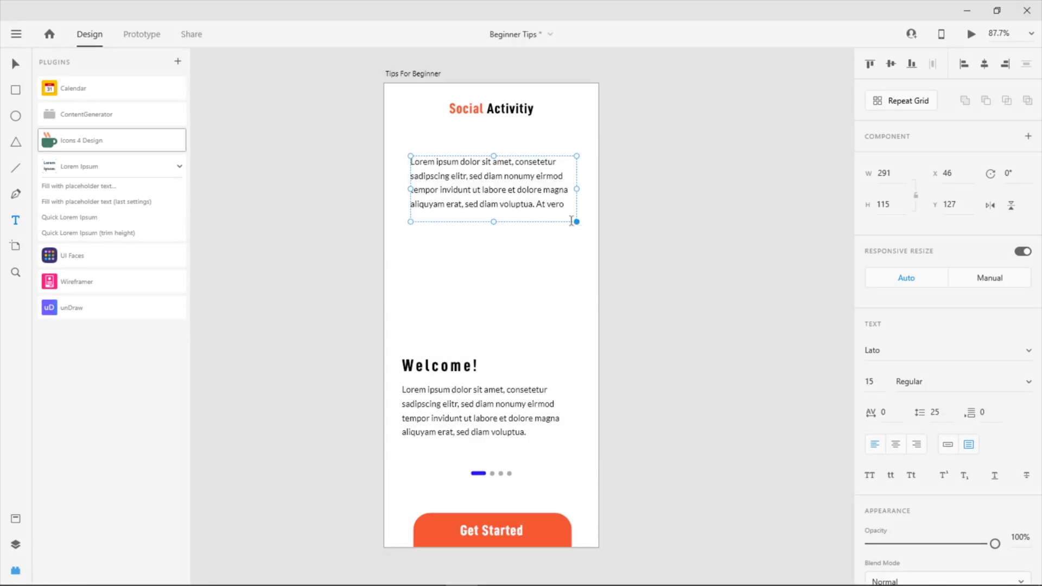
mouse_move(494, 222)
left_mouse_down()
mouse_move(495, 267)
mouse_move(495, 220)
left_mouse_up()
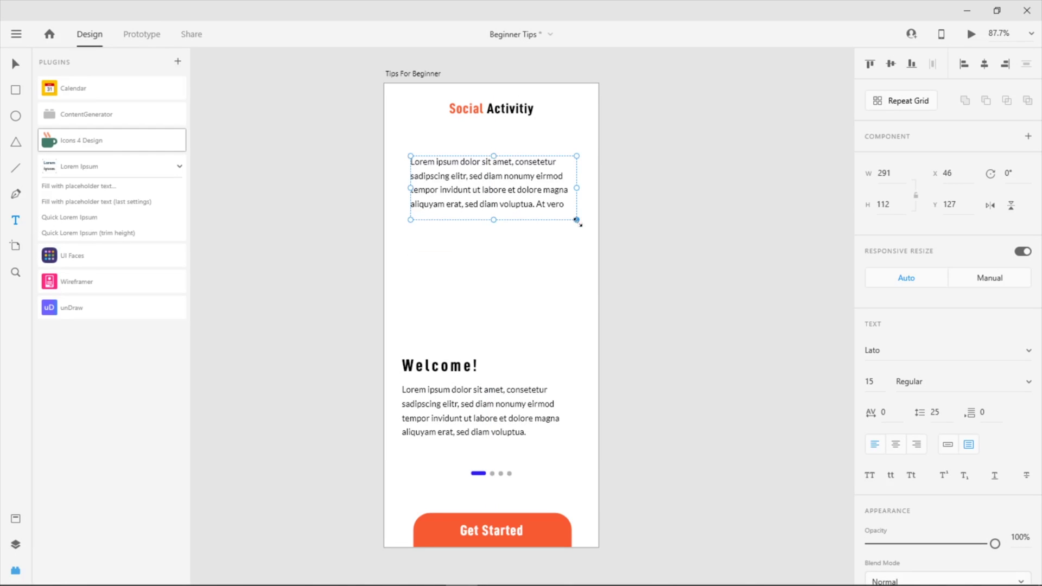
mouse_move(576, 220)
left_mouse_down()
mouse_move(642, 256)
mouse_move(565, 221)
mouse_move(600, 246)
mouse_move(565, 230)
mouse_move(577, 227)
left_mouse_up()
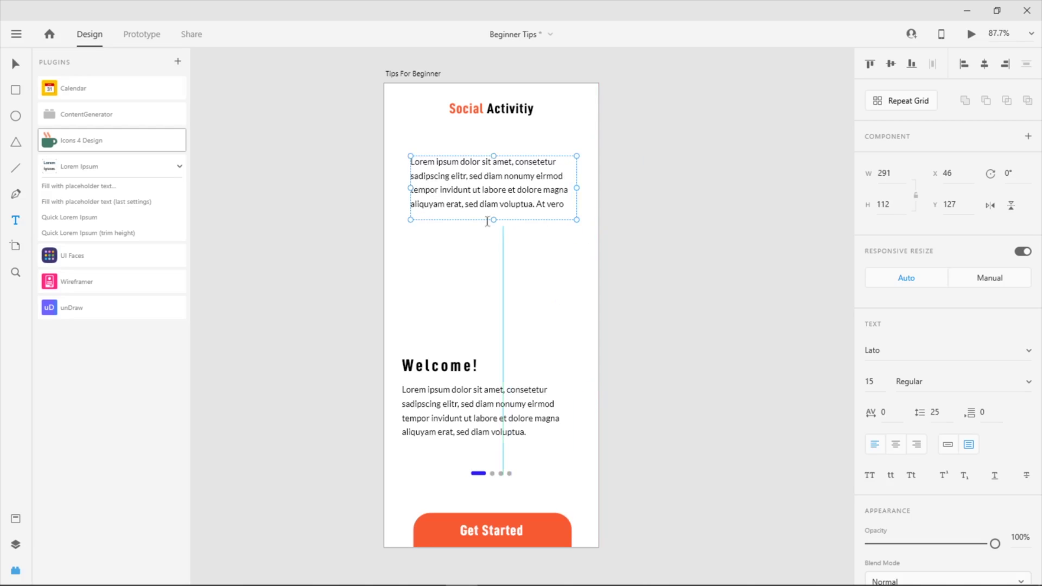
mouse_move(495, 221)
left_mouse_down()
mouse_move(495, 256)
mouse_move(493, 212)
left_mouse_up()
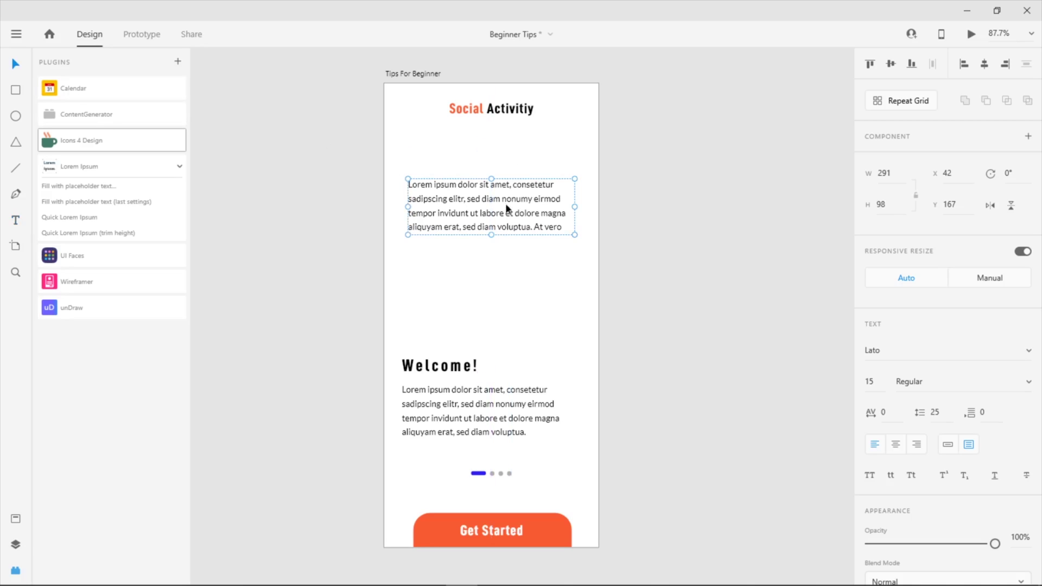
left_click(514, 235)
left_click(500, 203)
key("Delete")
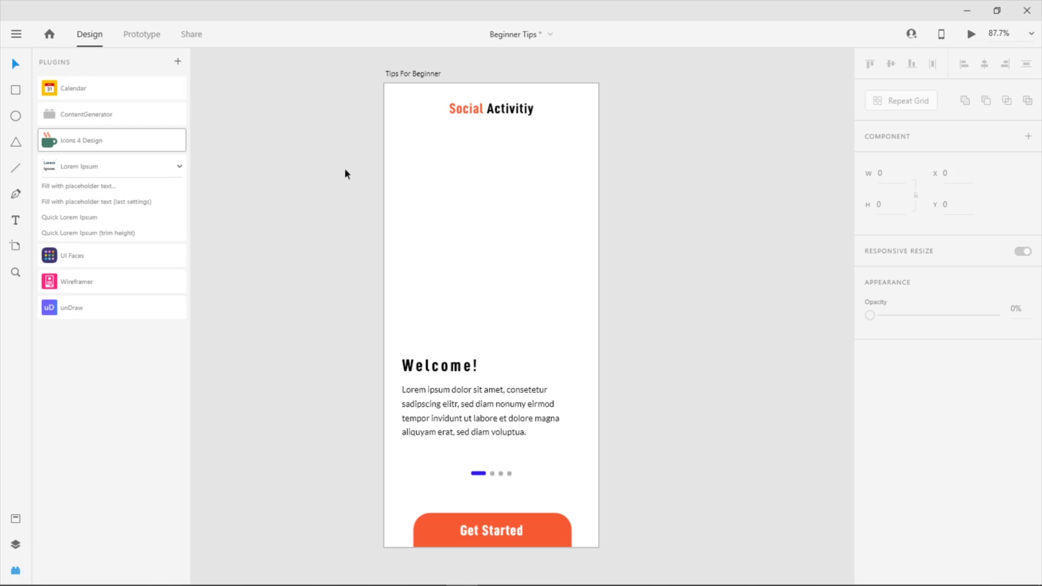
Generate a November 2019 calendar and size it to 210×210 in the empty upper area.
left_click(115, 88)
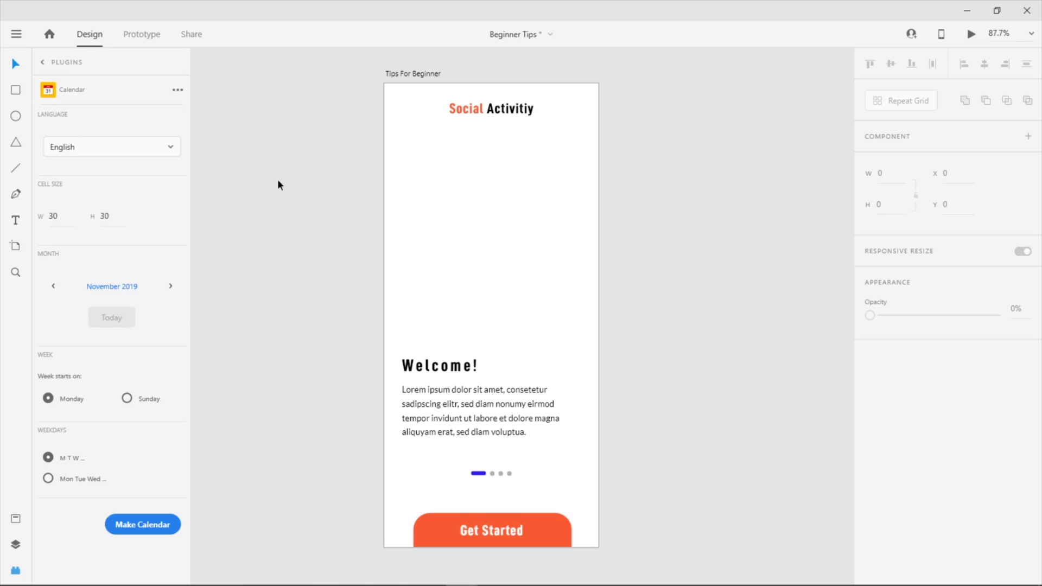
left_click(122, 524)
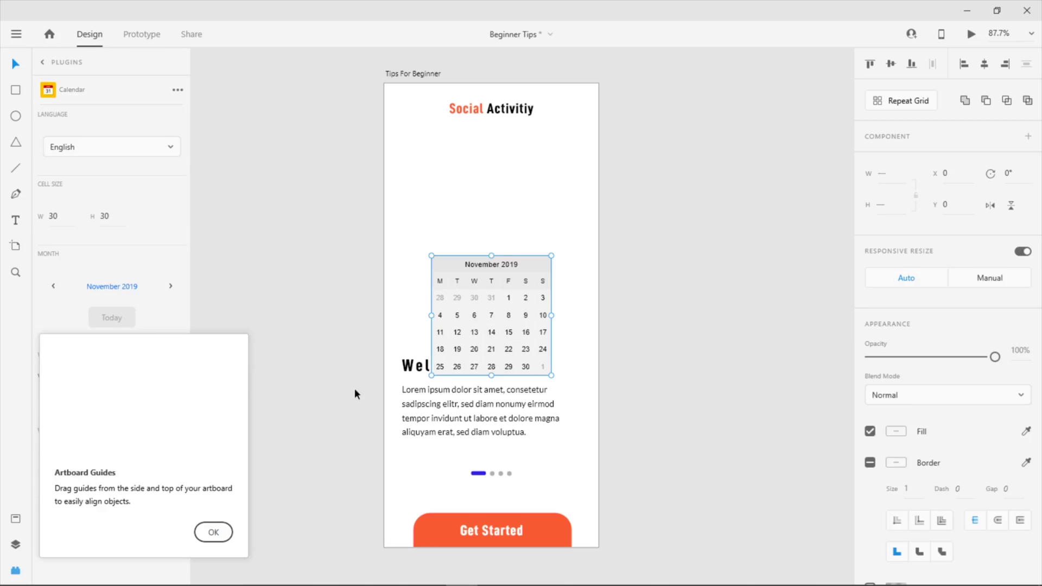
left_click_drag(499, 292, 497, 196)
left_click_drag(432, 286, 413, 304)
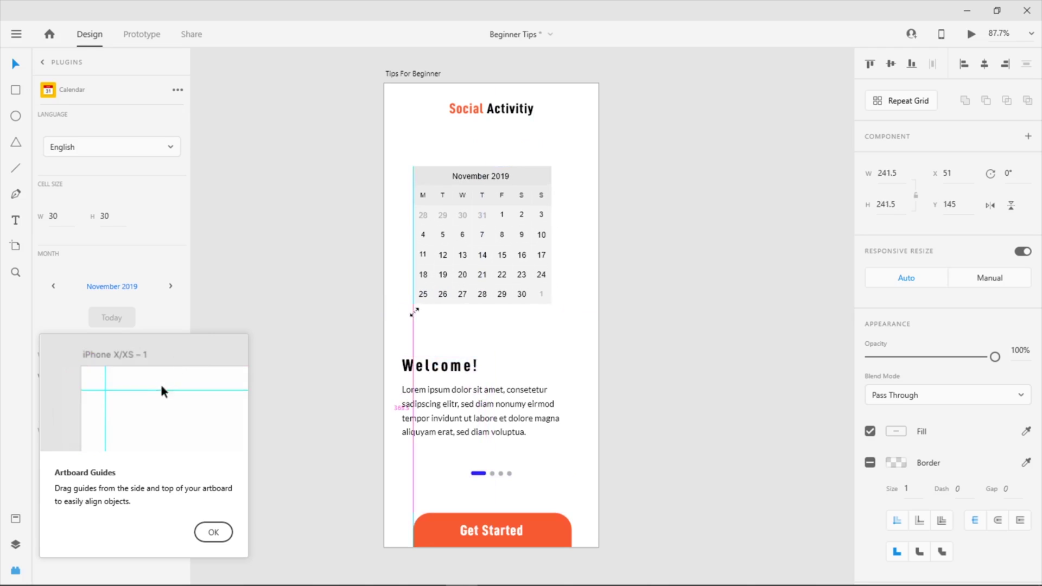
left_click_drag(550, 305, 533, 286)
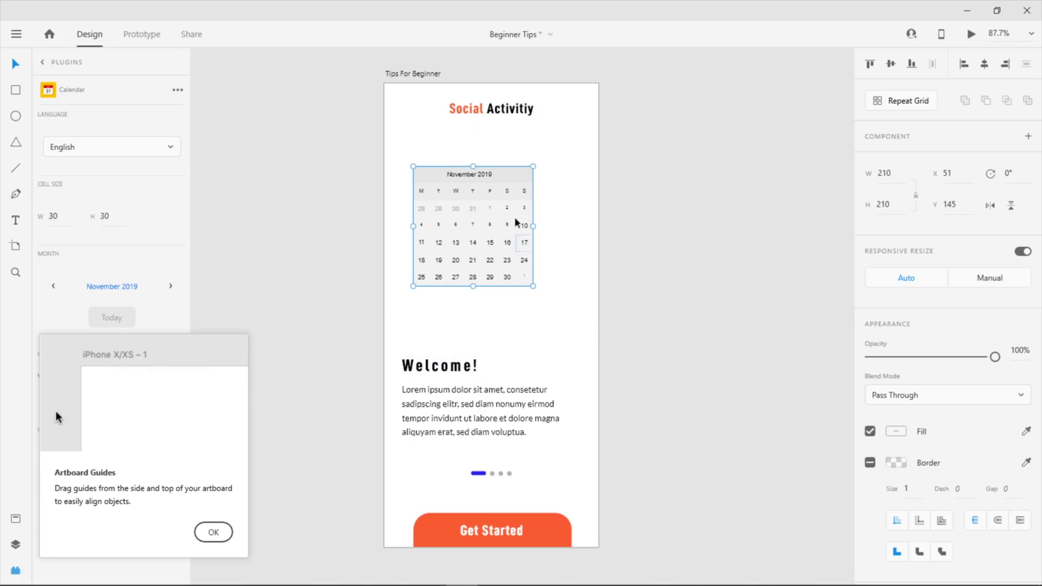
Fill the calendar's month header pale pink #F5ADAD and centre the calendar horizontally.
double_click(511, 172)
left_click(896, 462)
mouse_move(782, 404)
left_mouse_down()
mouse_move(793, 400)
mouse_move(722, 386)
left_mouse_up()
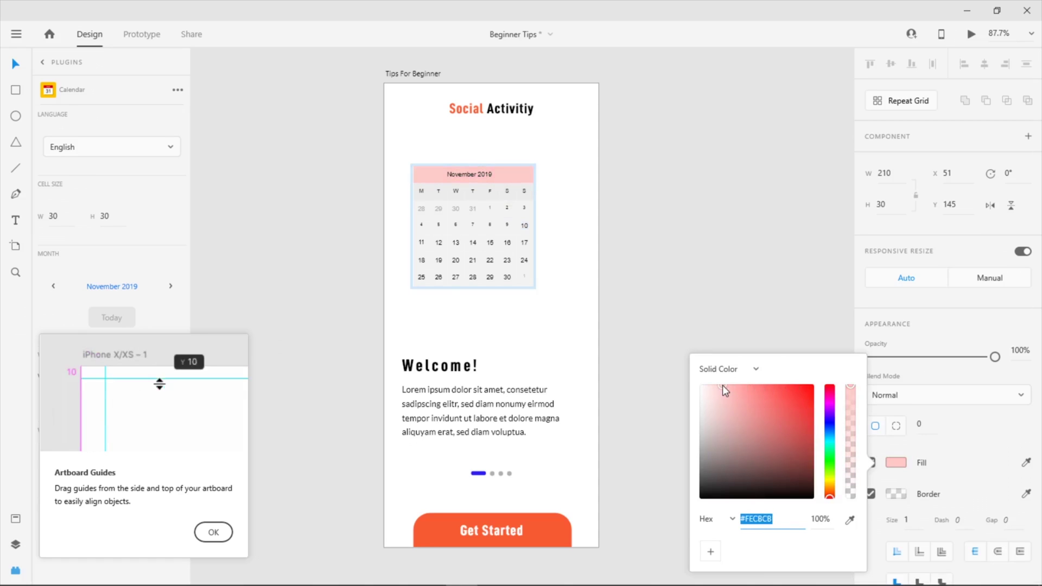
left_click(575, 229)
left_click(513, 177)
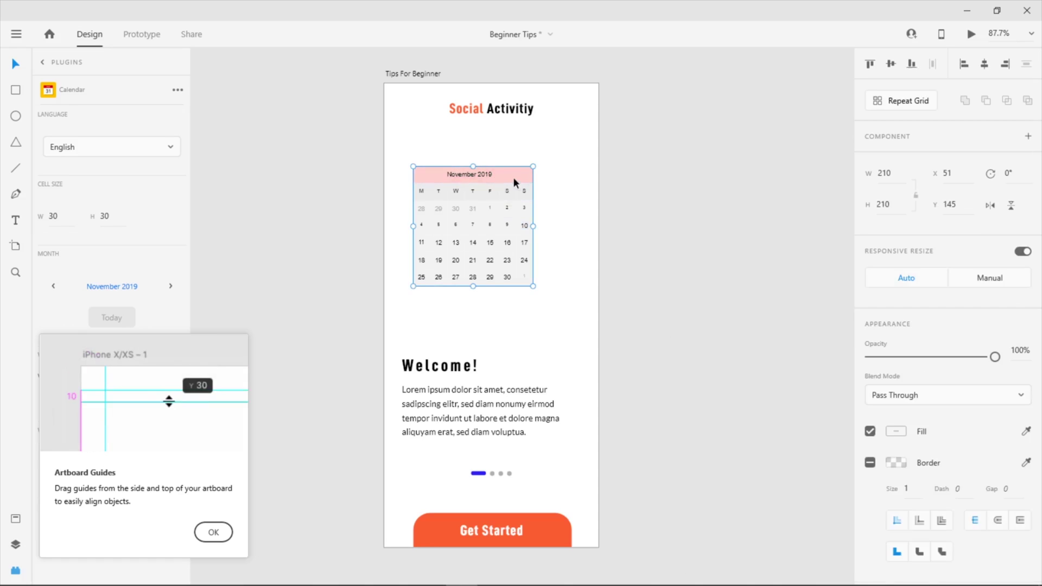
left_click_drag(504, 178, 517, 172)
left_click(214, 532)
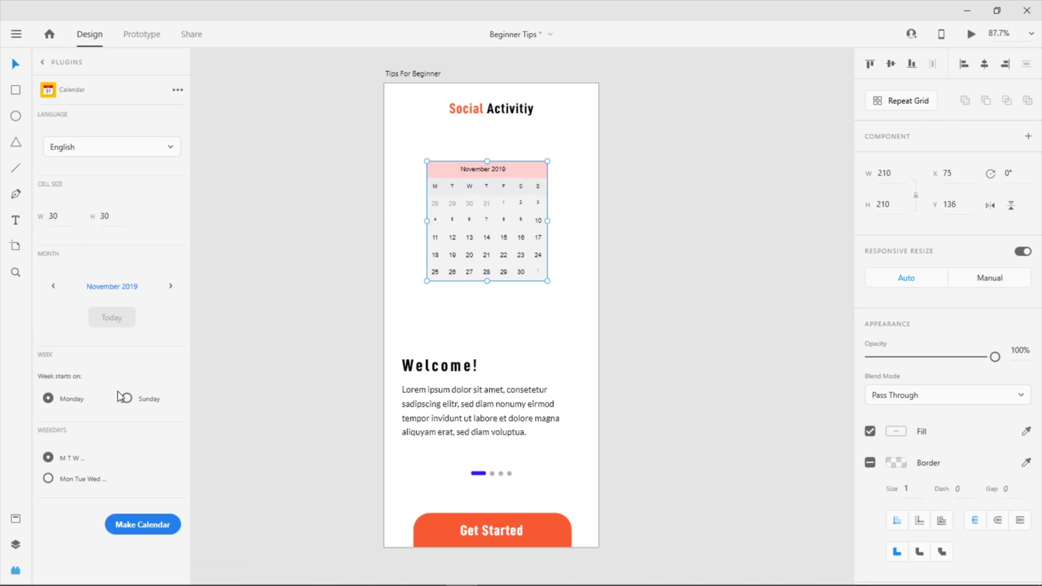
Browse the calendar between October and December 2019, returning to the current month, November 2019.
left_click(172, 287)
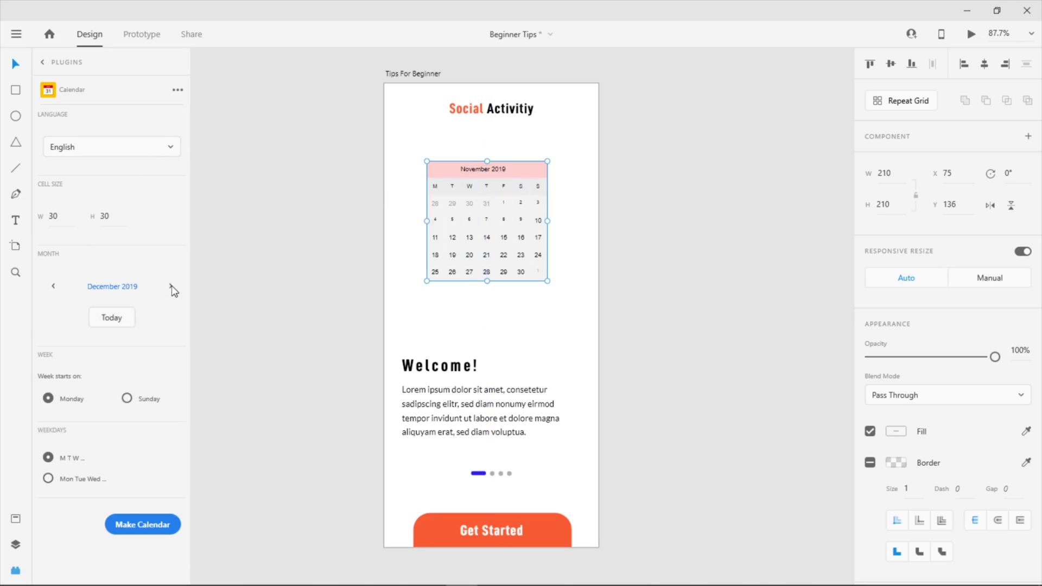
left_click(53, 287)
left_click(54, 287)
left_click(171, 287)
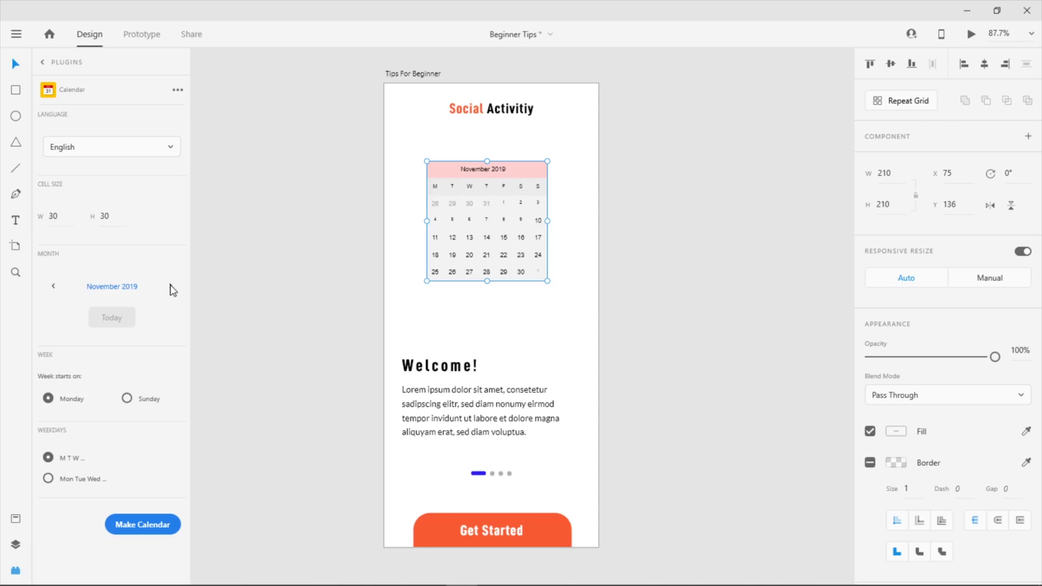
left_click(54, 287)
left_click(111, 318)
left_click(171, 287)
left_click(126, 320)
Reselect the calendar, try three-letter weekday labels, revert to single letters, then show the language list.
left_click(470, 299)
left_click(457, 241)
left_click(87, 483)
left_click(77, 459)
left_click(164, 149)
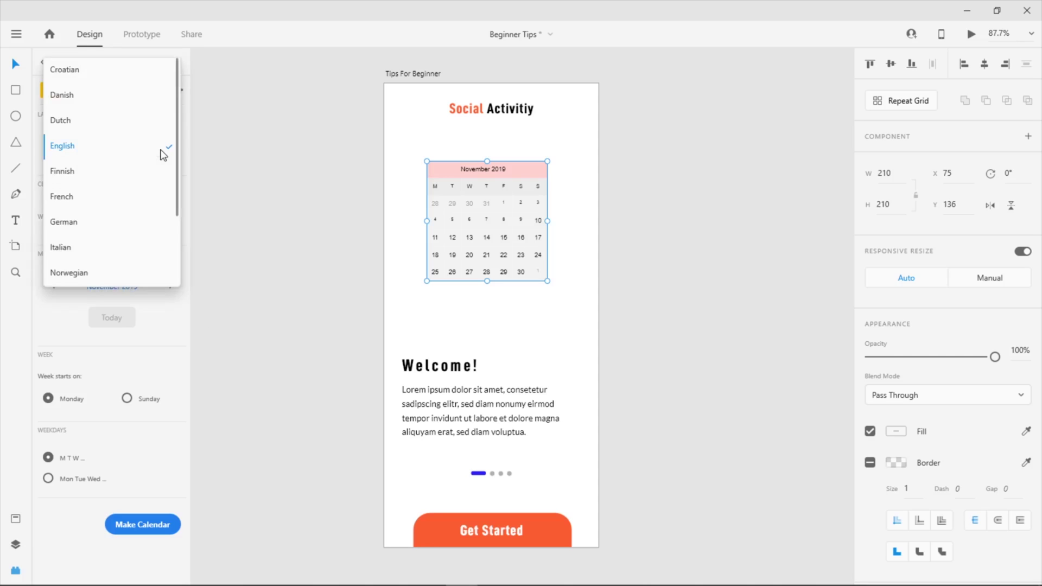